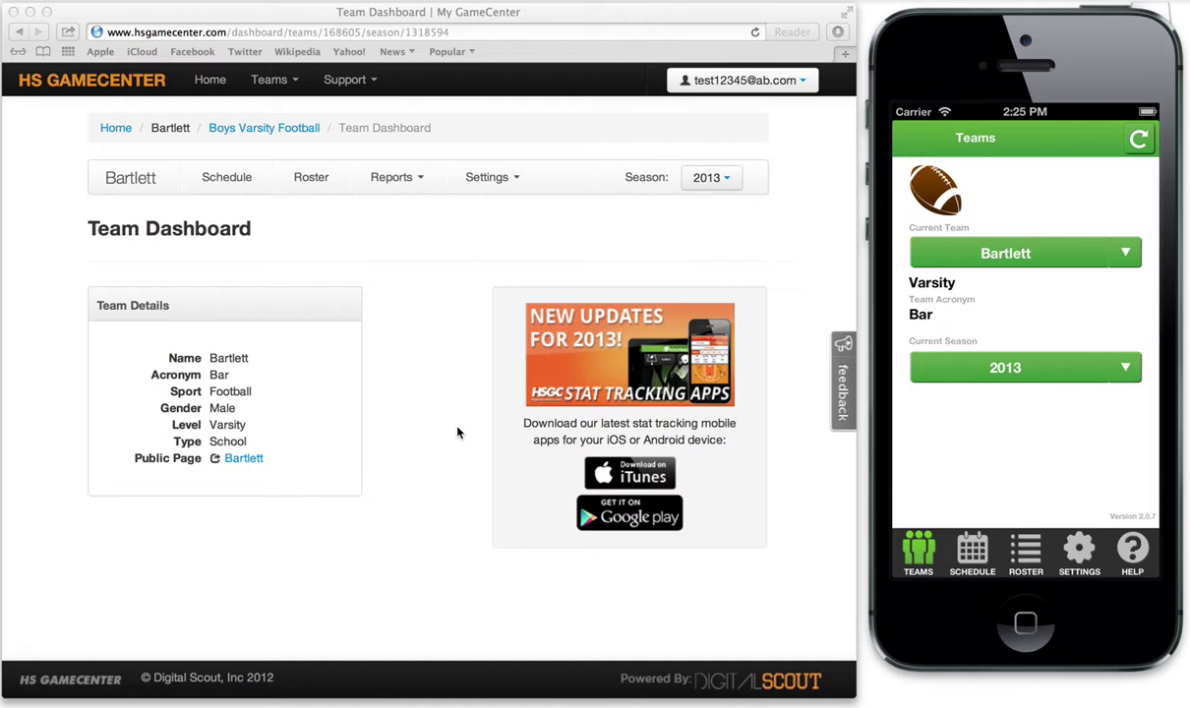
Open the team's game schedule and start creating a new game
{"action": "left_click", "coordinate": [797, 112]}
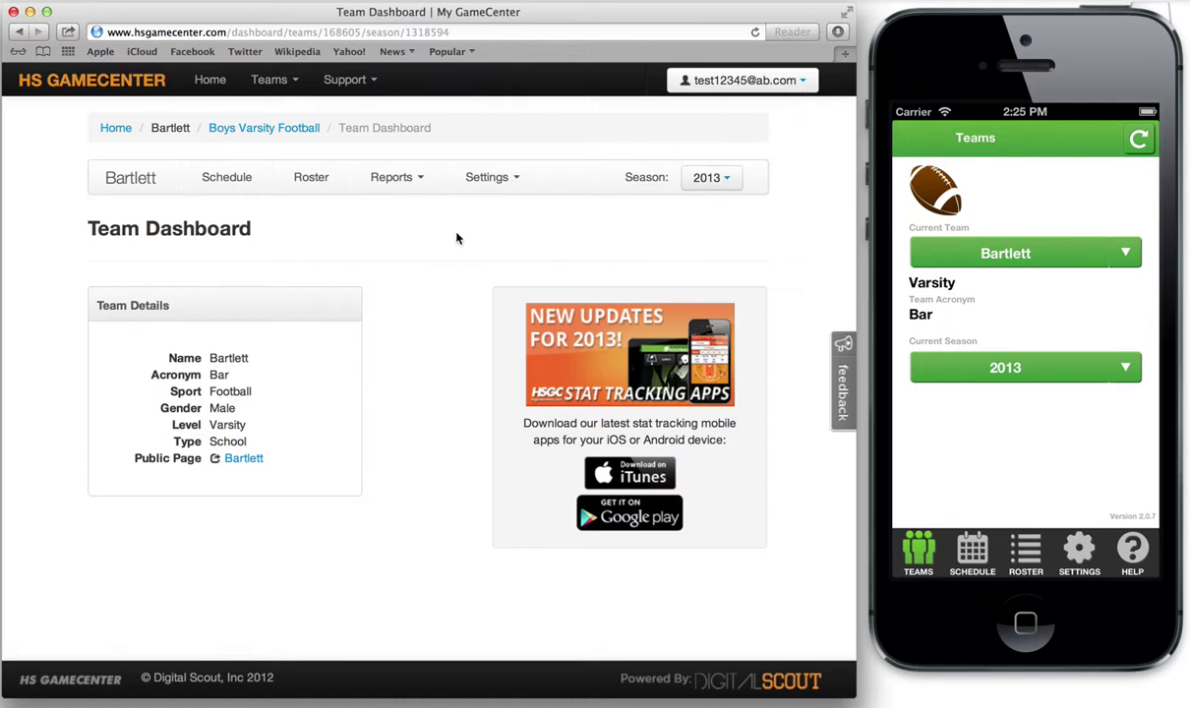
{"action": "left_click", "coordinate": [732, 186]}
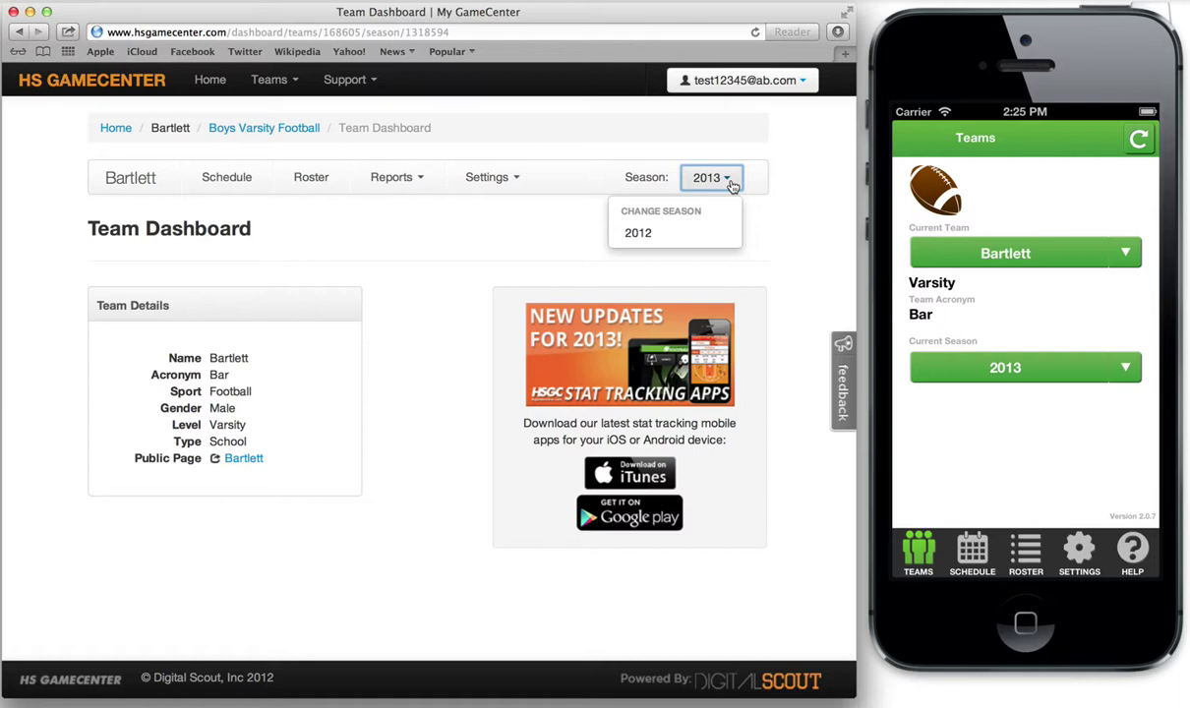
{"action": "left_click", "coordinate": [732, 186]}
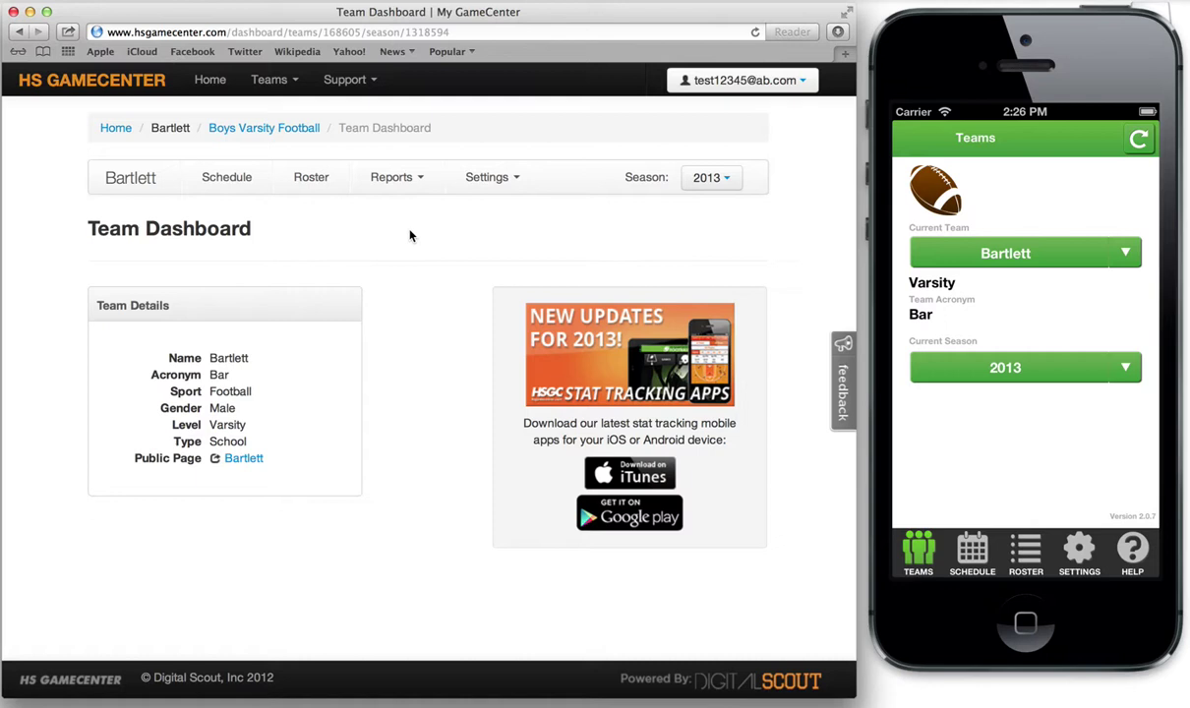
{"action": "left_click", "coordinate": [234, 181]}
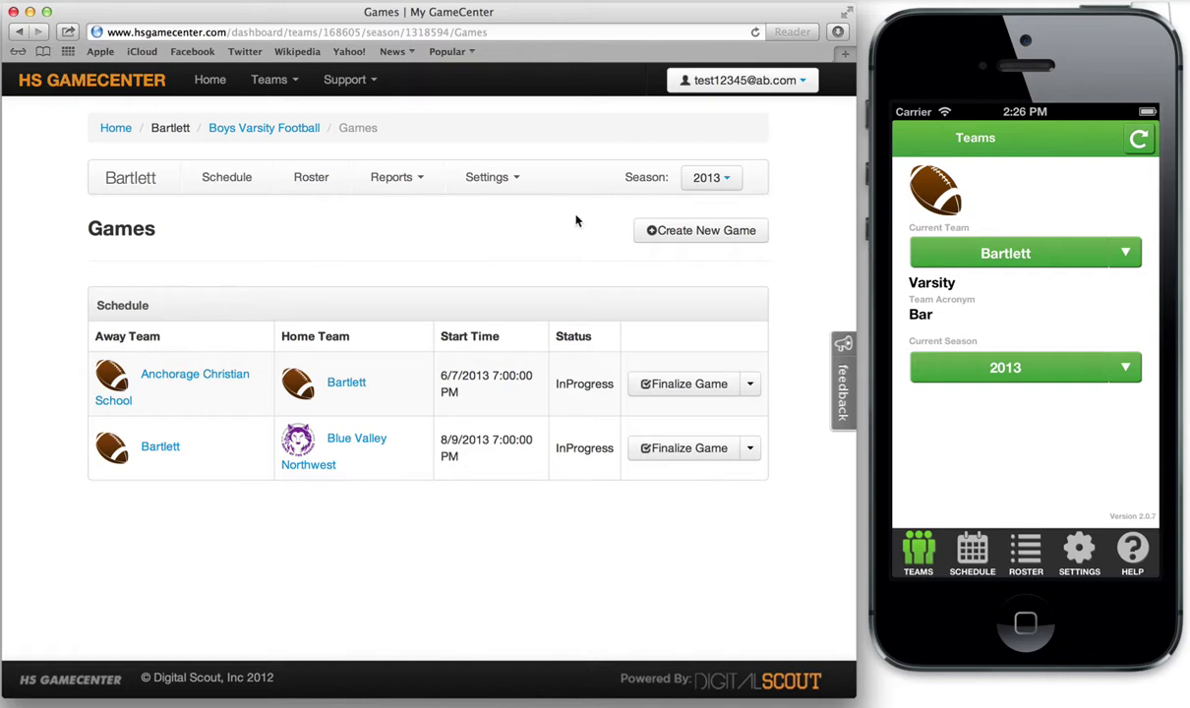
{"action": "left_click", "coordinate": [704, 233]}
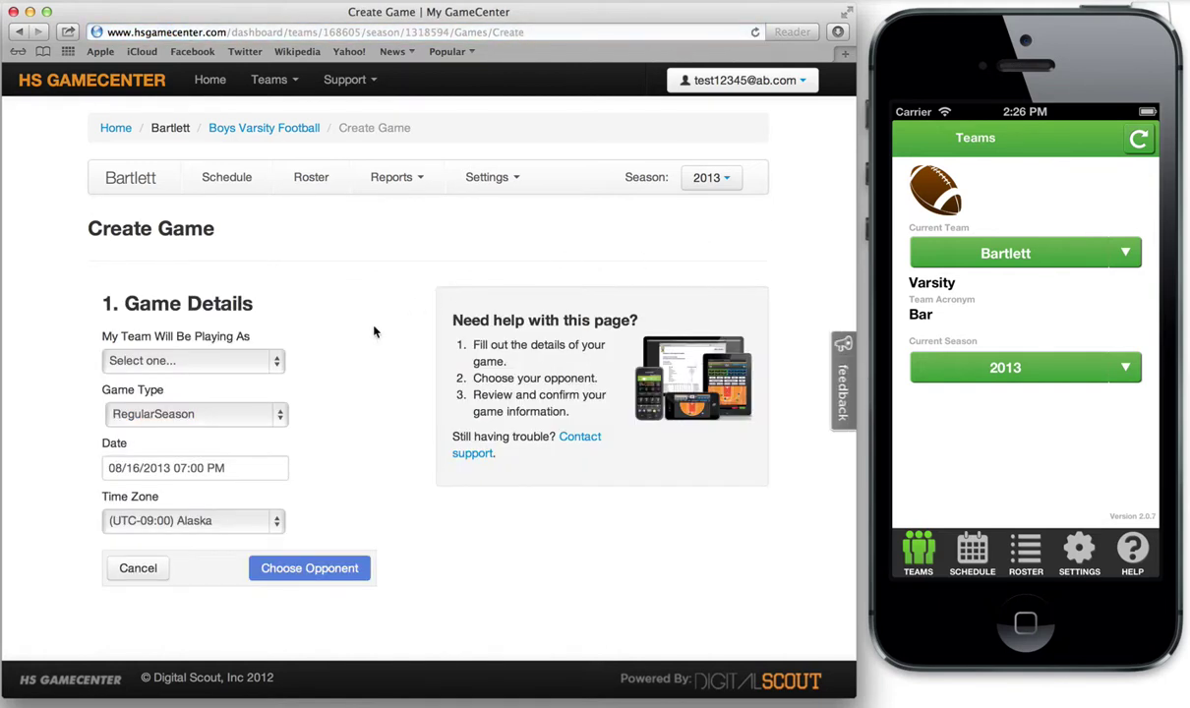
Set the new game to Home Team, Scrimmage, on 08/22/2013 at 02:30 PM
{"action": "left_click", "coordinate": [277, 363]}
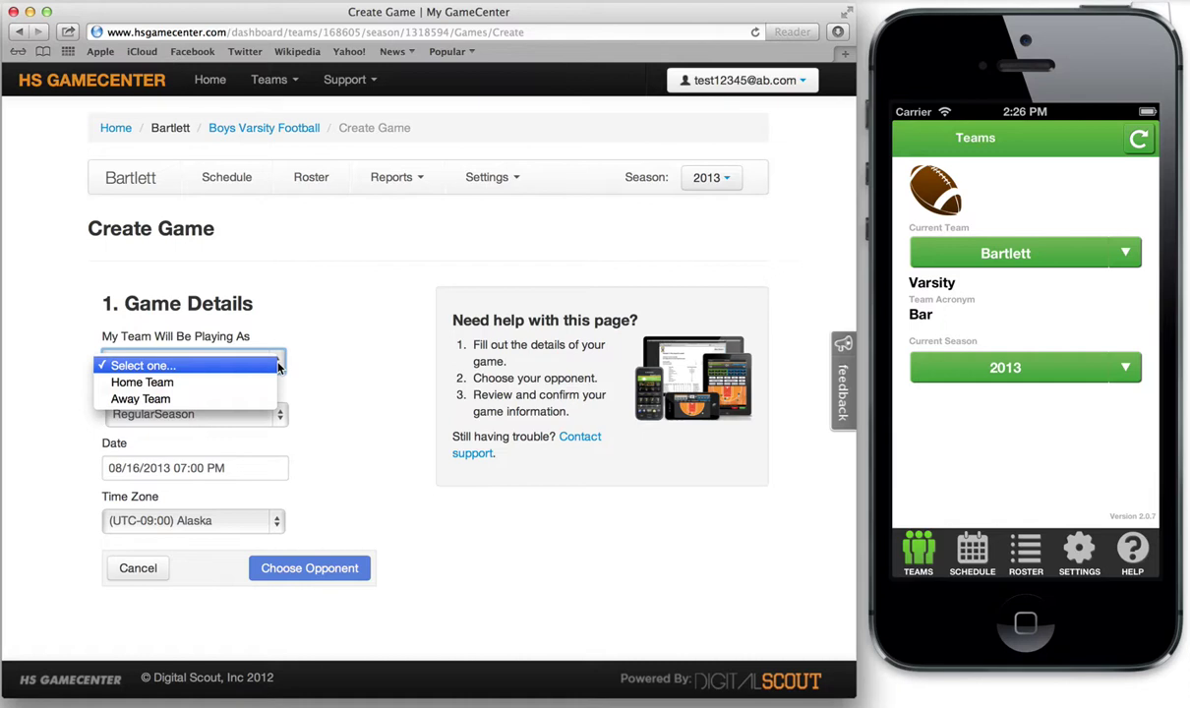
{"action": "left_click", "coordinate": [212, 382]}
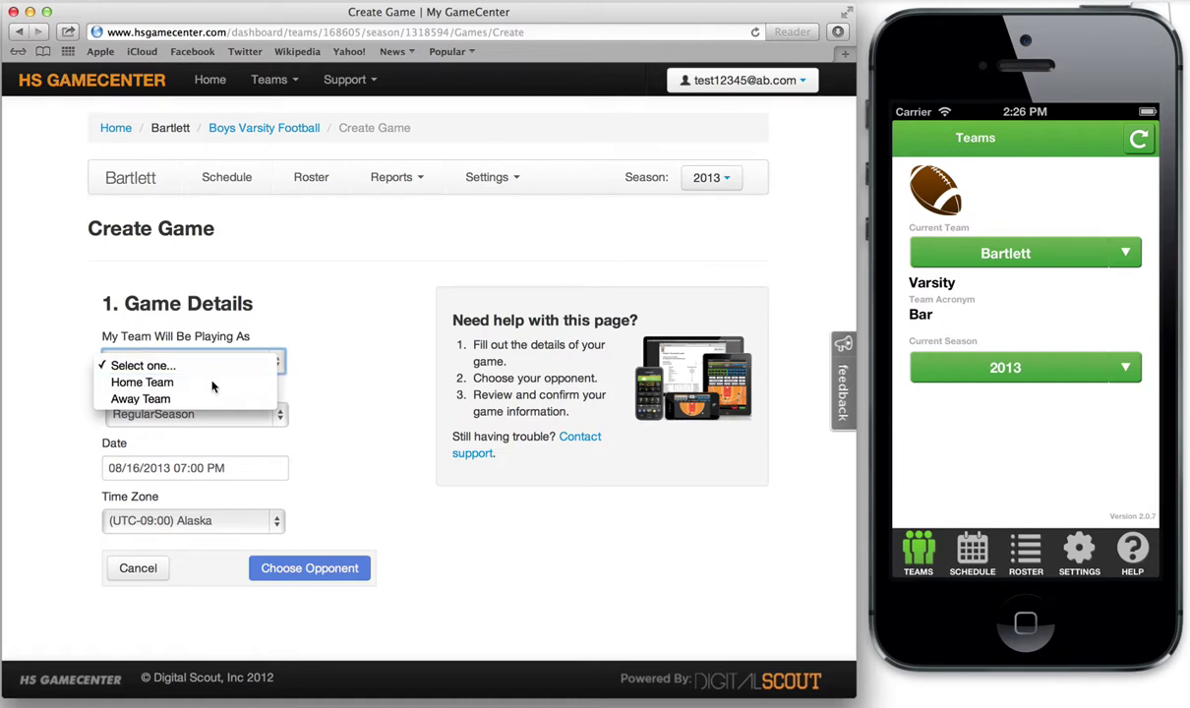
{"action": "left_click", "coordinate": [278, 419]}
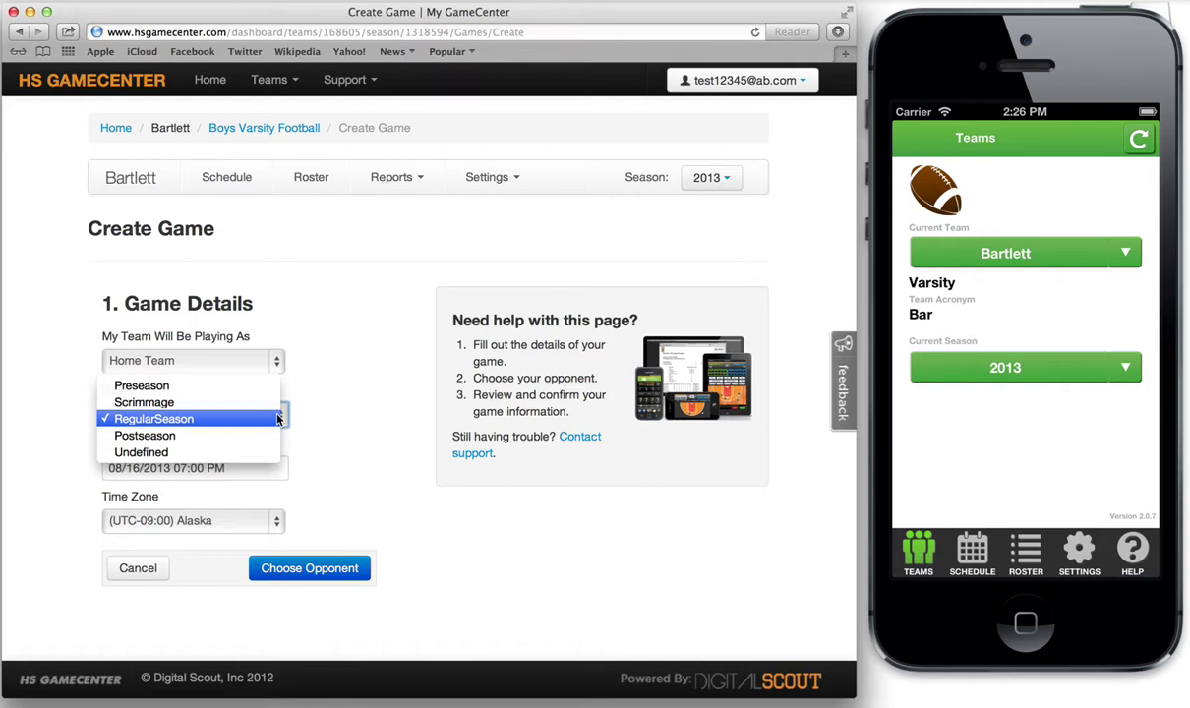
{"action": "left_click", "coordinate": [197, 403]}
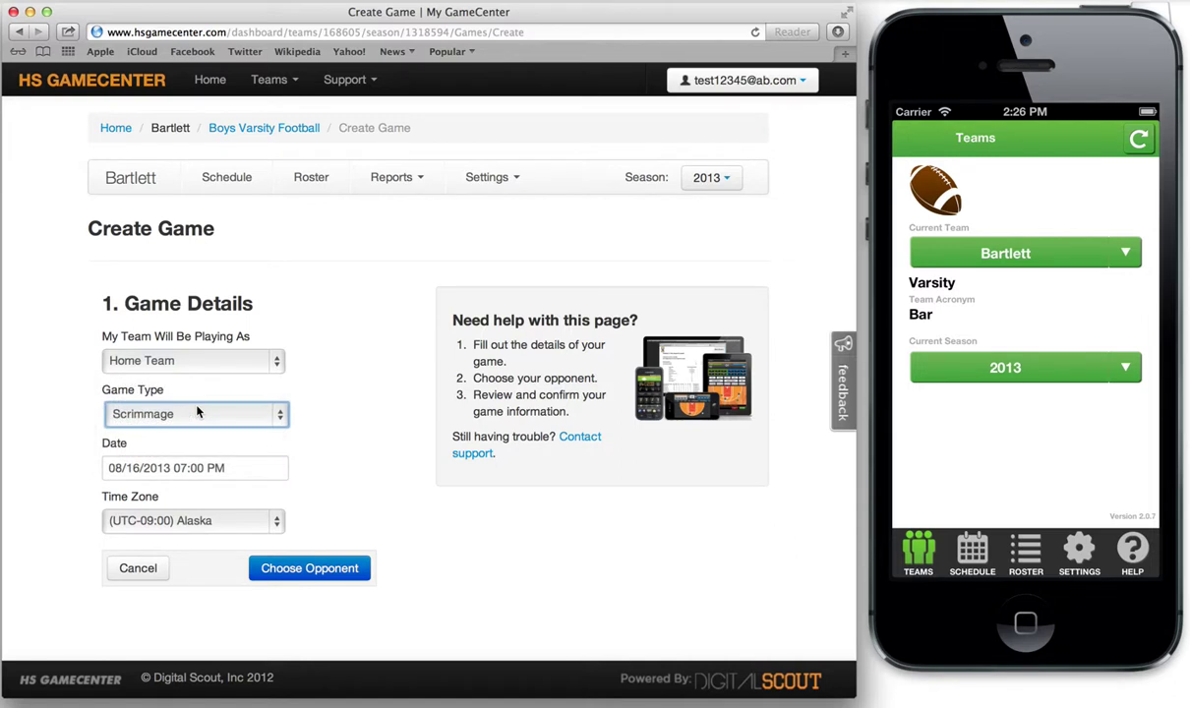
{"action": "left_click", "coordinate": [253, 470]}
{"action": "left_click", "coordinate": [254, 298]}
{"action": "left_click_drag", "start_coordinate": [286, 378], "coordinate": [258, 379]}
{"action": "left_click_drag", "start_coordinate": [163, 397], "coordinate": [237, 398]}
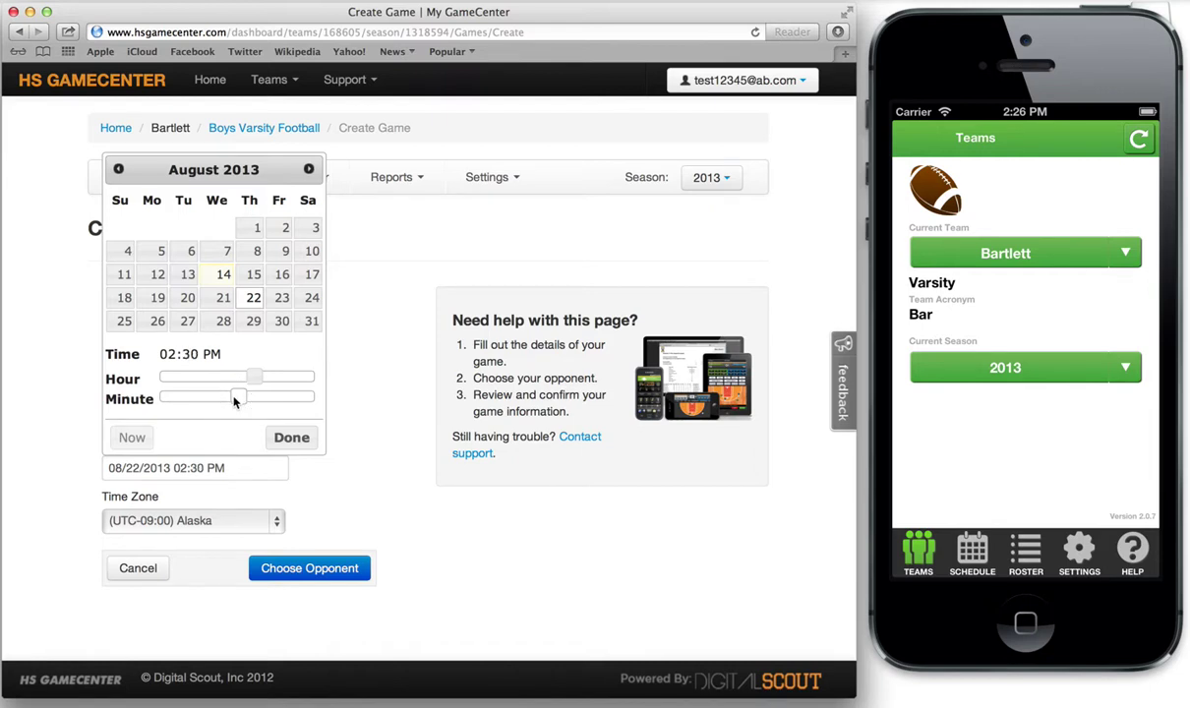
{"action": "left_click", "coordinate": [297, 439]}
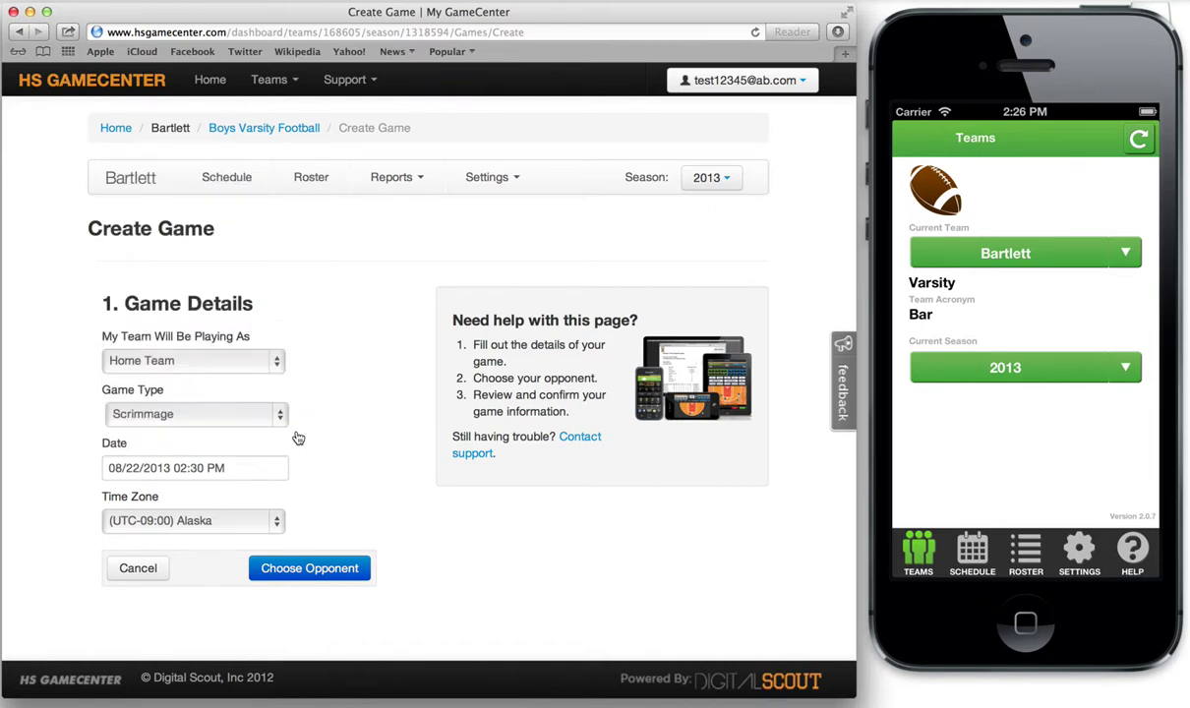
Move on to opponent selection, look through the Cook Inlet teams, and return to the search options
{"action": "left_click", "coordinate": [325, 568]}
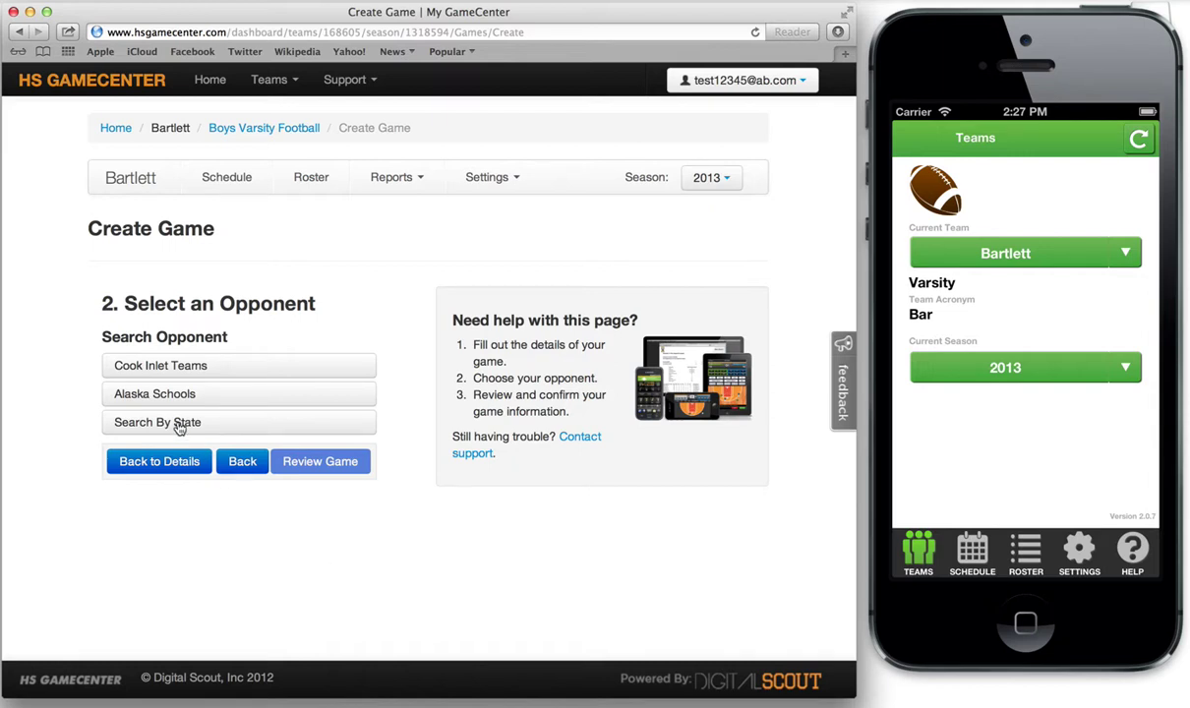
{"action": "left_click", "coordinate": [87, 367]}
{"action": "left_click", "coordinate": [167, 366]}
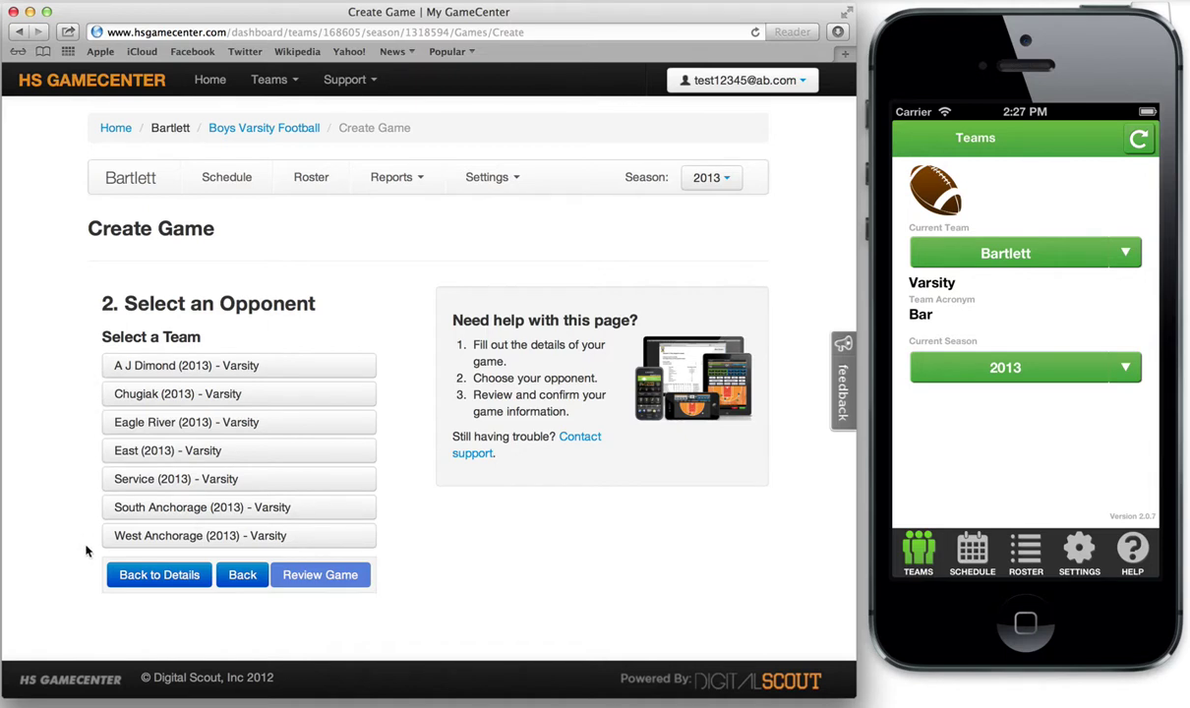
{"action": "left_click", "coordinate": [238, 585]}
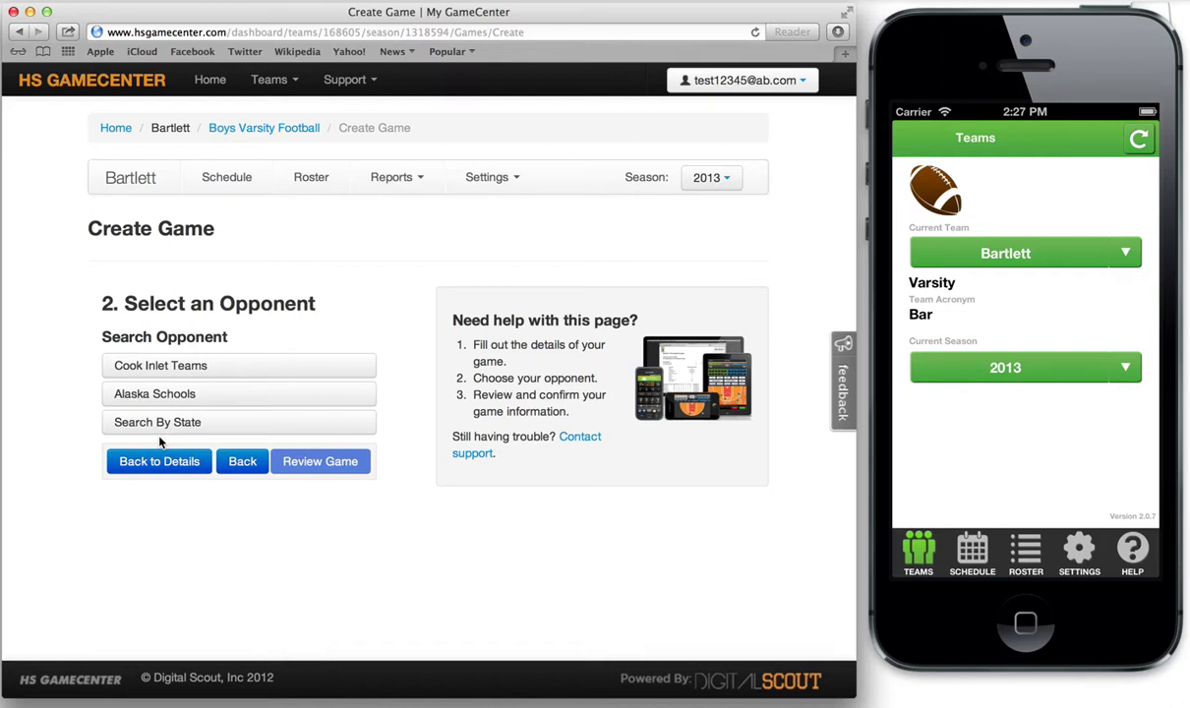
Browse Alaska schools starting with A, then scroll through the A–Z starting-letter list
{"action": "left_click", "coordinate": [171, 397]}
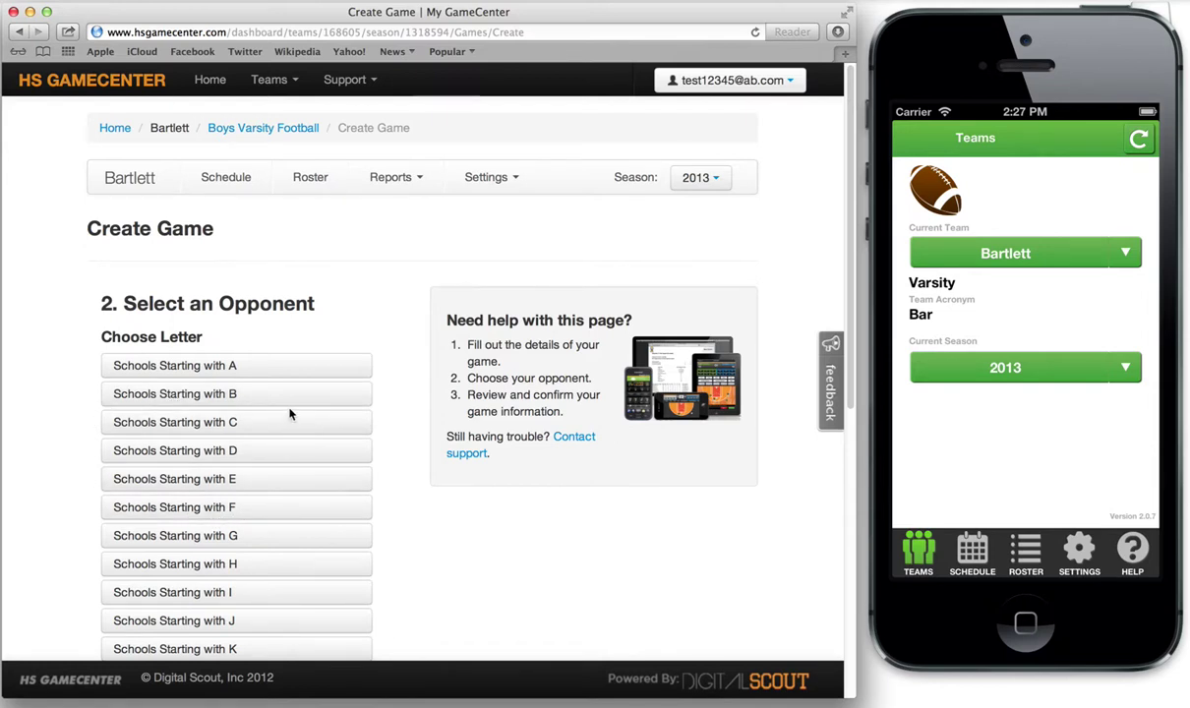
{"action": "left_click", "coordinate": [271, 377]}
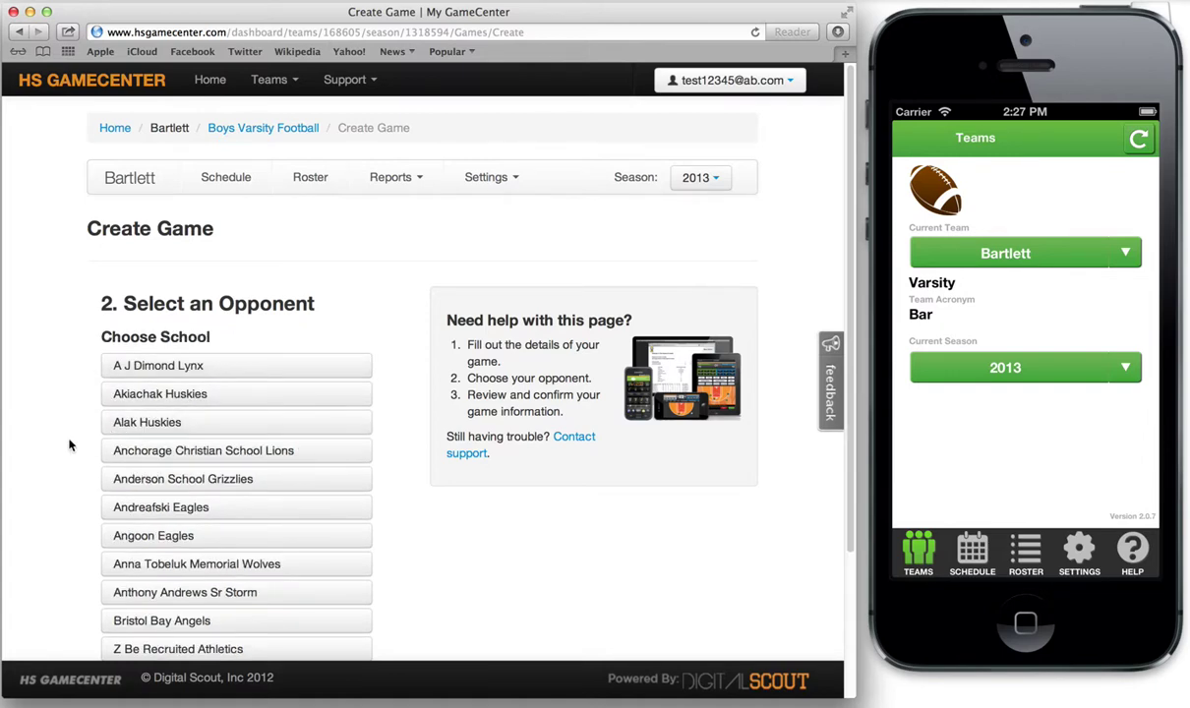
{"action": "scroll", "coordinate": [68, 446], "scroll_direction": "down", "scroll_amount": 2}
{"action": "scroll", "coordinate": [69, 445], "scroll_direction": "down", "scroll_amount": 4}
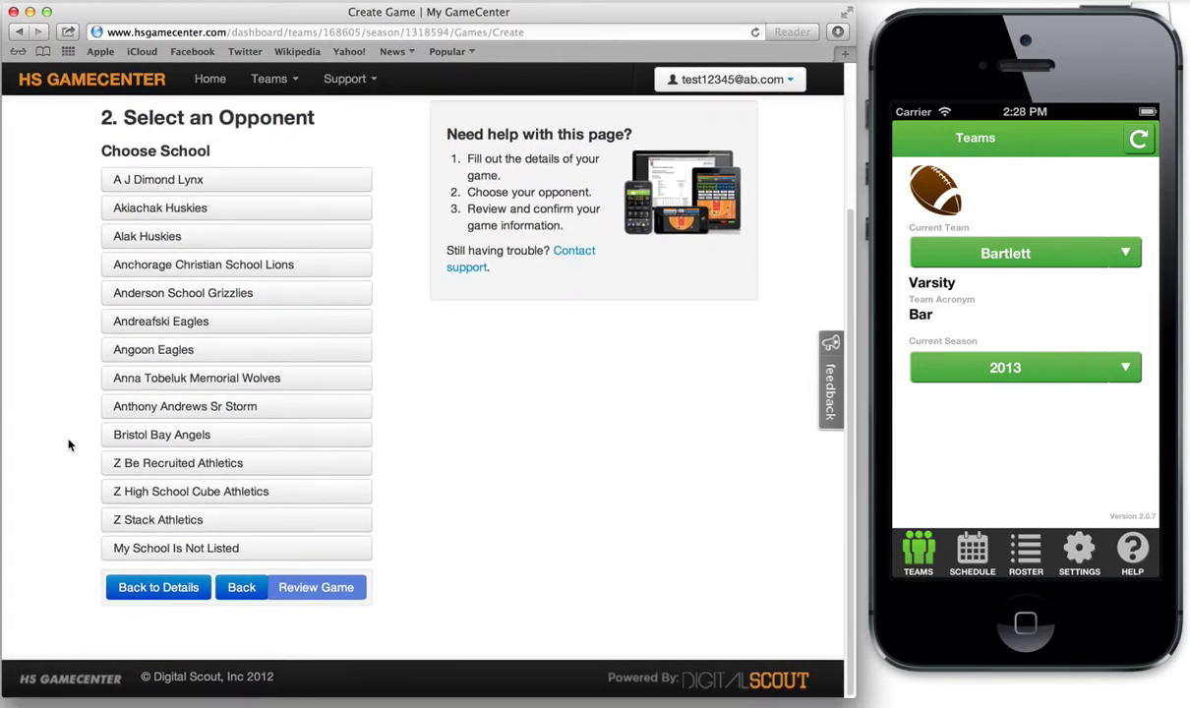
{"action": "scroll", "coordinate": [69, 446], "scroll_direction": "up", "scroll_amount": 6}
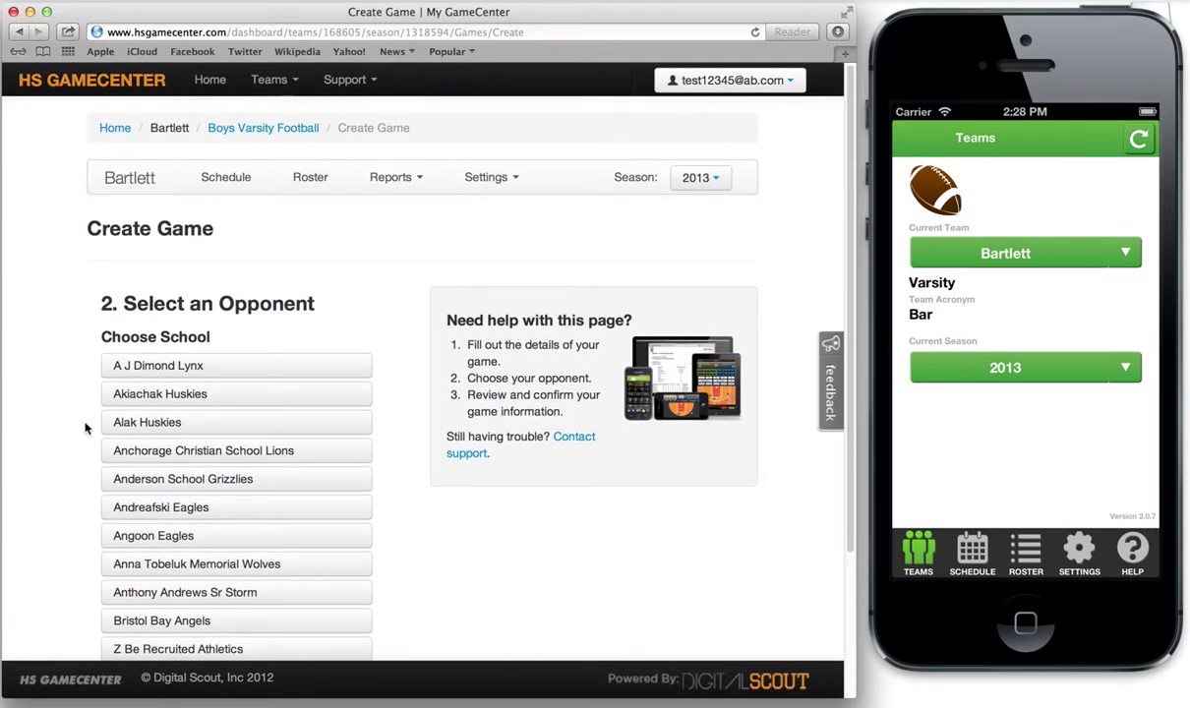
{"action": "scroll", "coordinate": [71, 437], "scroll_direction": "down", "scroll_amount": 6}
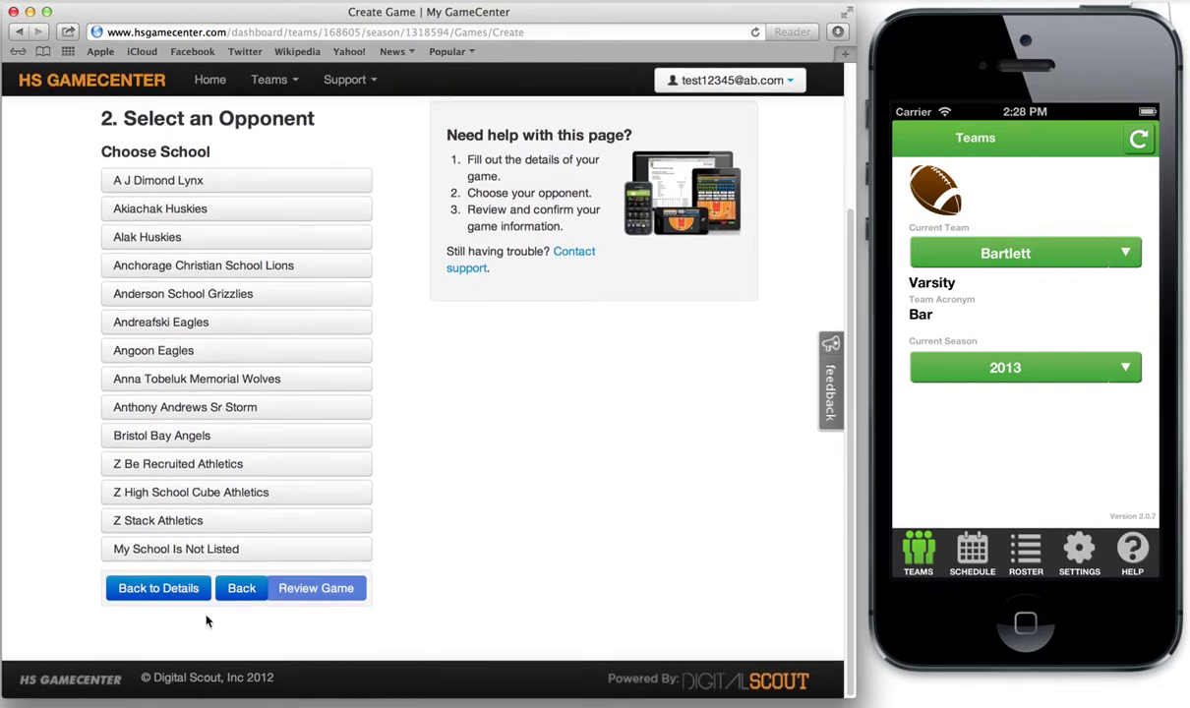
{"action": "left_click", "coordinate": [233, 586]}
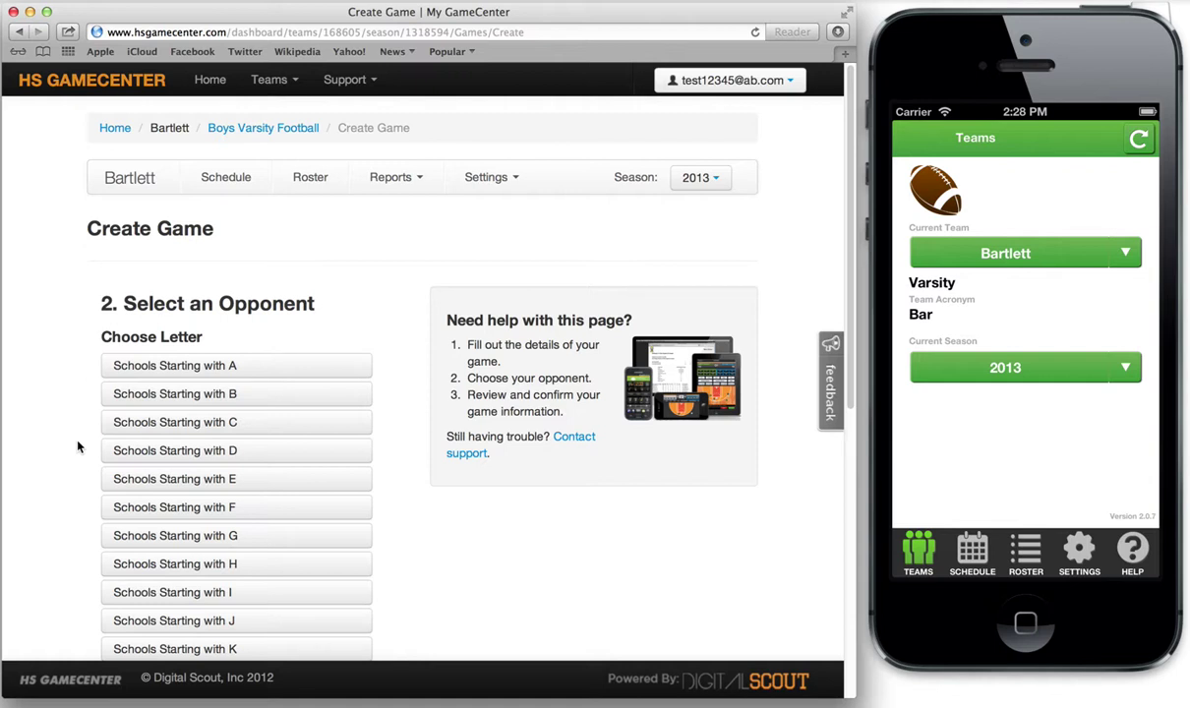
{"action": "scroll", "coordinate": [78, 446], "scroll_direction": "down", "scroll_amount": 2}
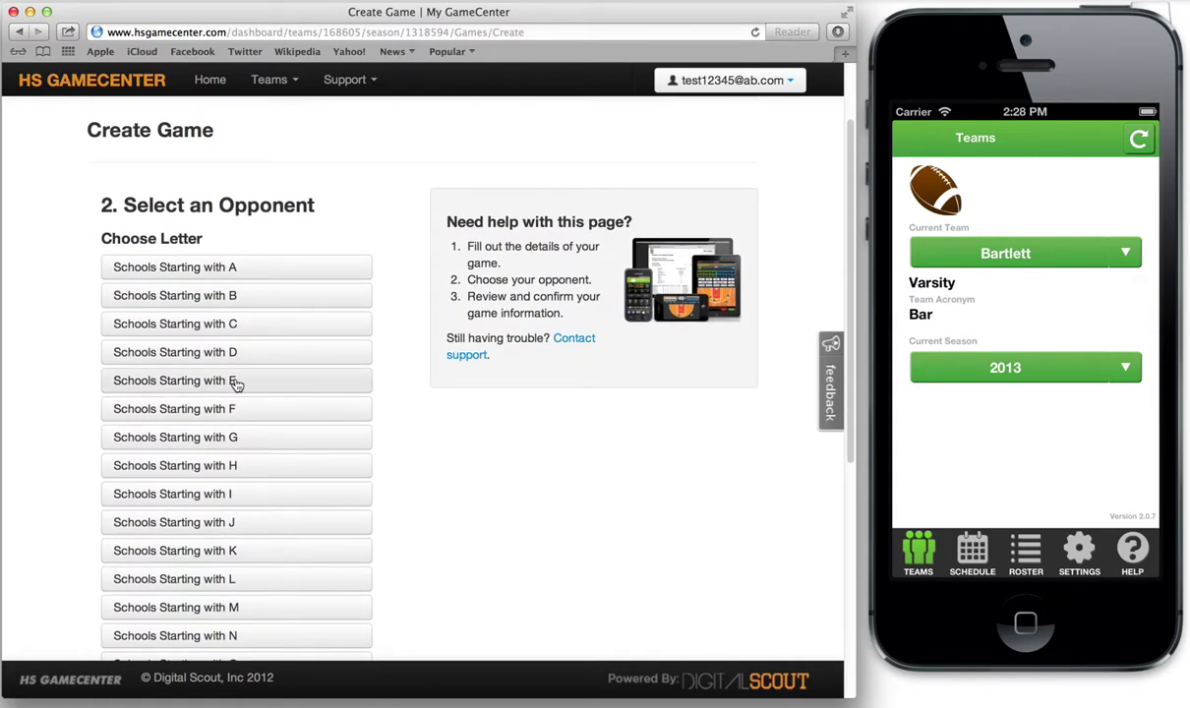
{"action": "scroll", "coordinate": [174, 345], "scroll_direction": "down", "scroll_amount": 1}
{"action": "scroll", "coordinate": [174, 355], "scroll_direction": "down", "scroll_amount": 8}
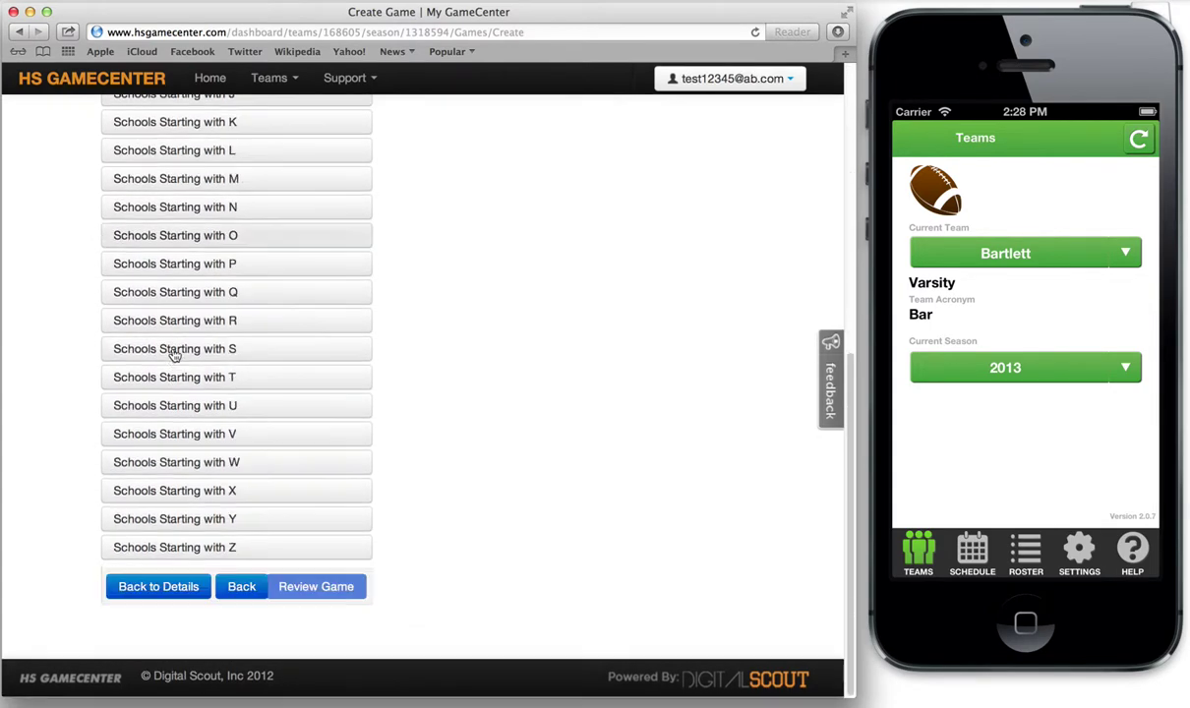
{"action": "left_click", "coordinate": [246, 589]}
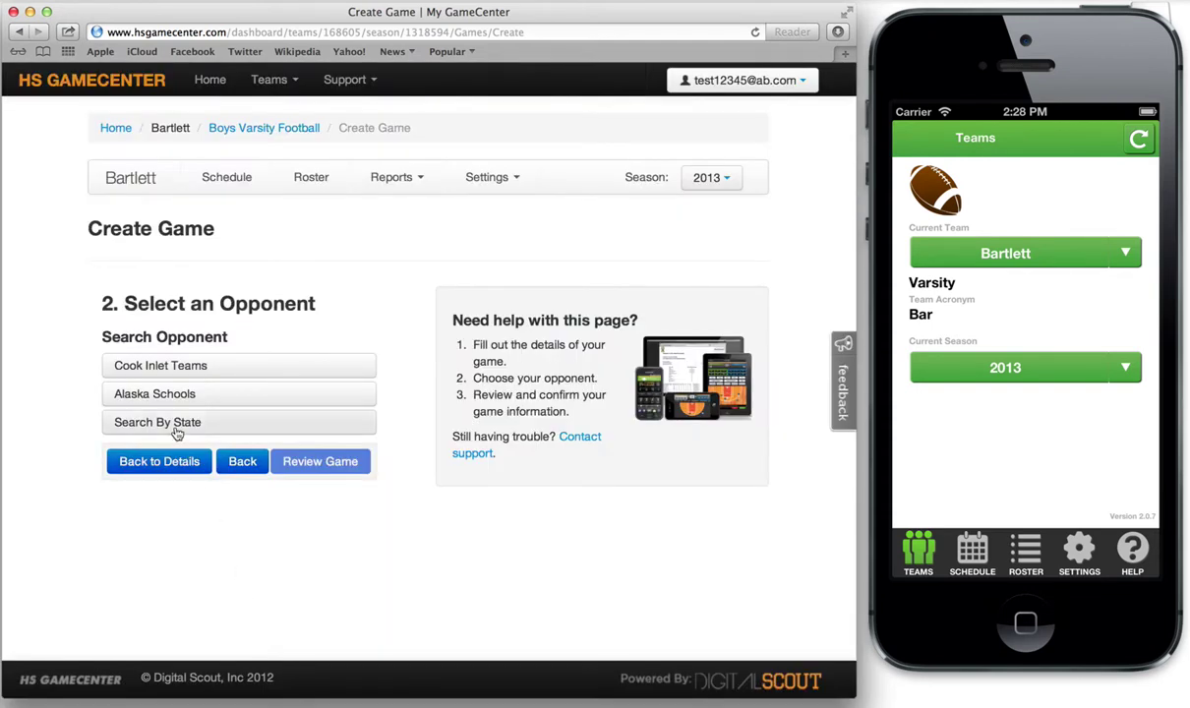
Pick Abraham Lincoln Lions from California schools starting with A as the opponent
{"action": "left_click", "coordinate": [177, 423]}
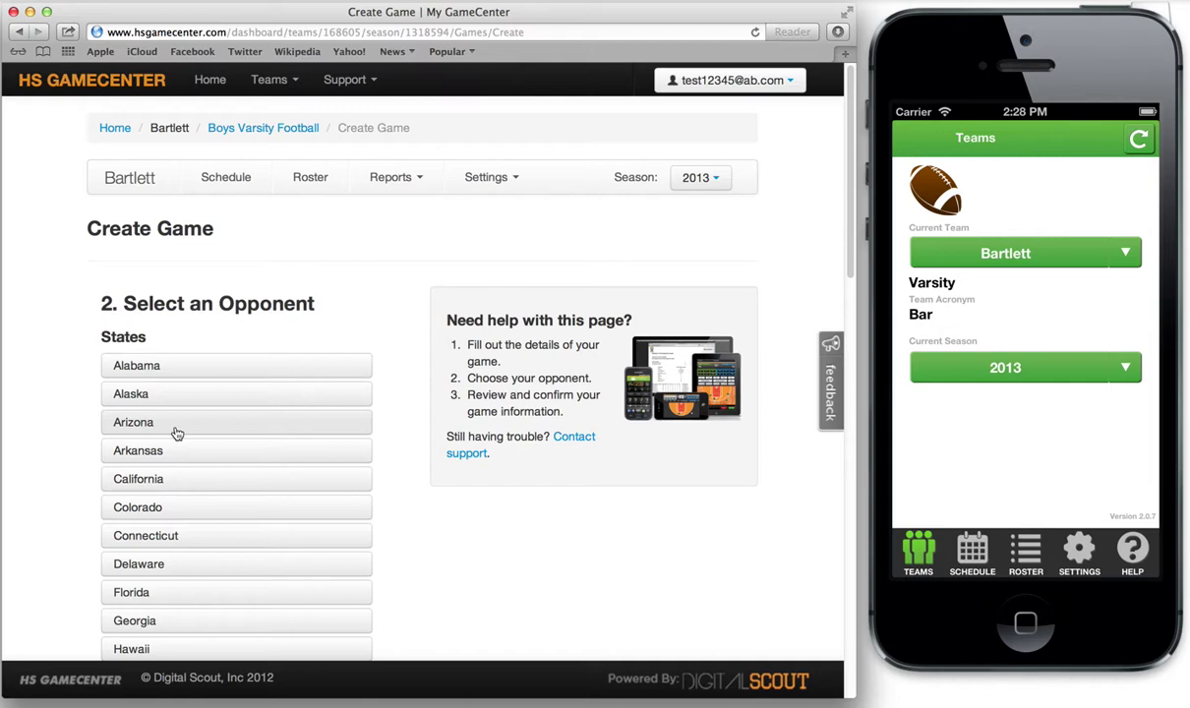
{"action": "left_click", "coordinate": [190, 482]}
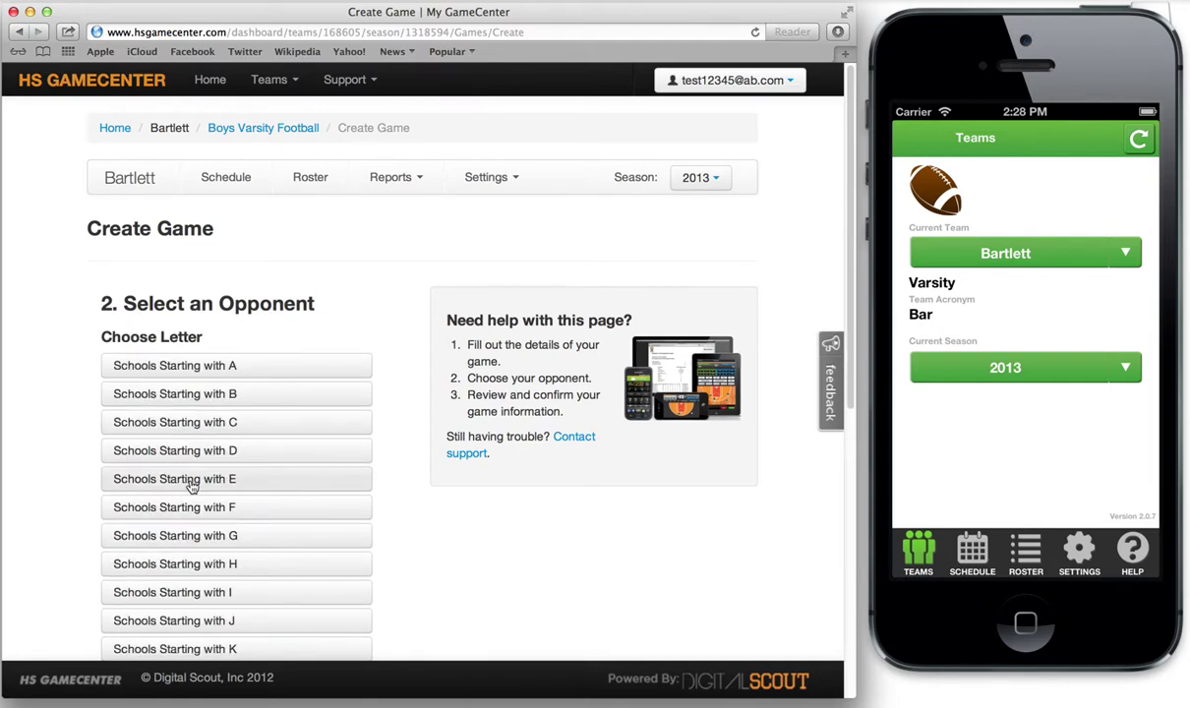
{"action": "left_click", "coordinate": [266, 378]}
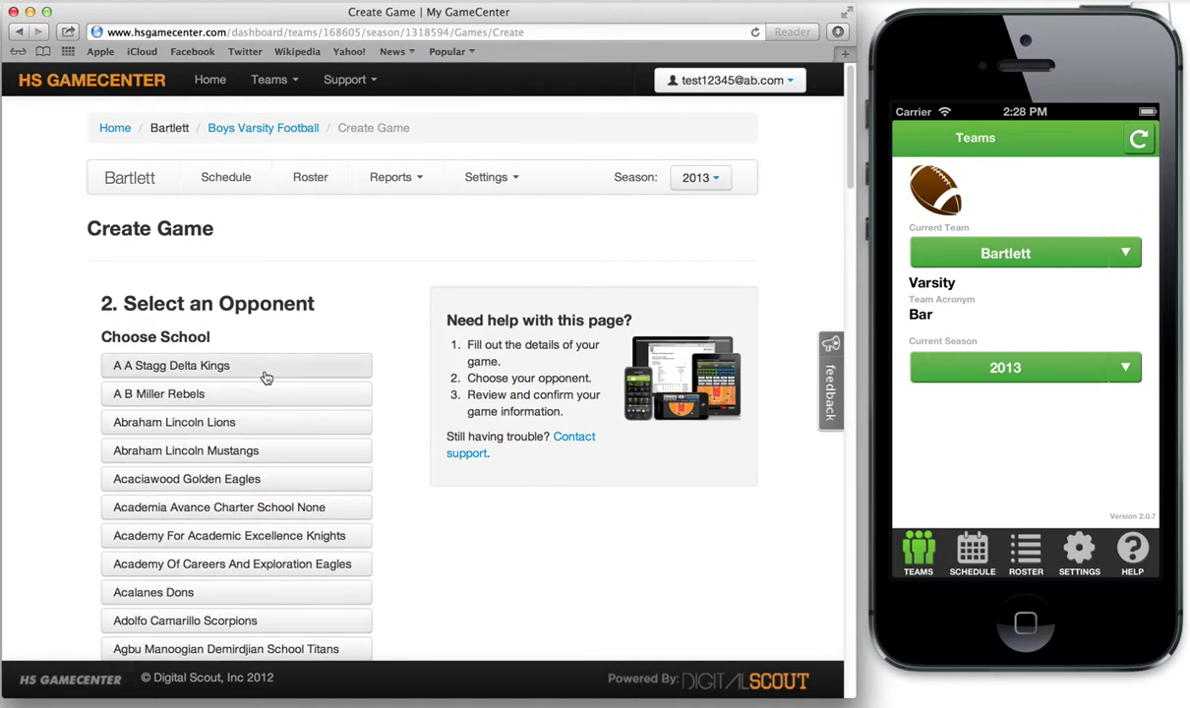
{"action": "left_click", "coordinate": [239, 422]}
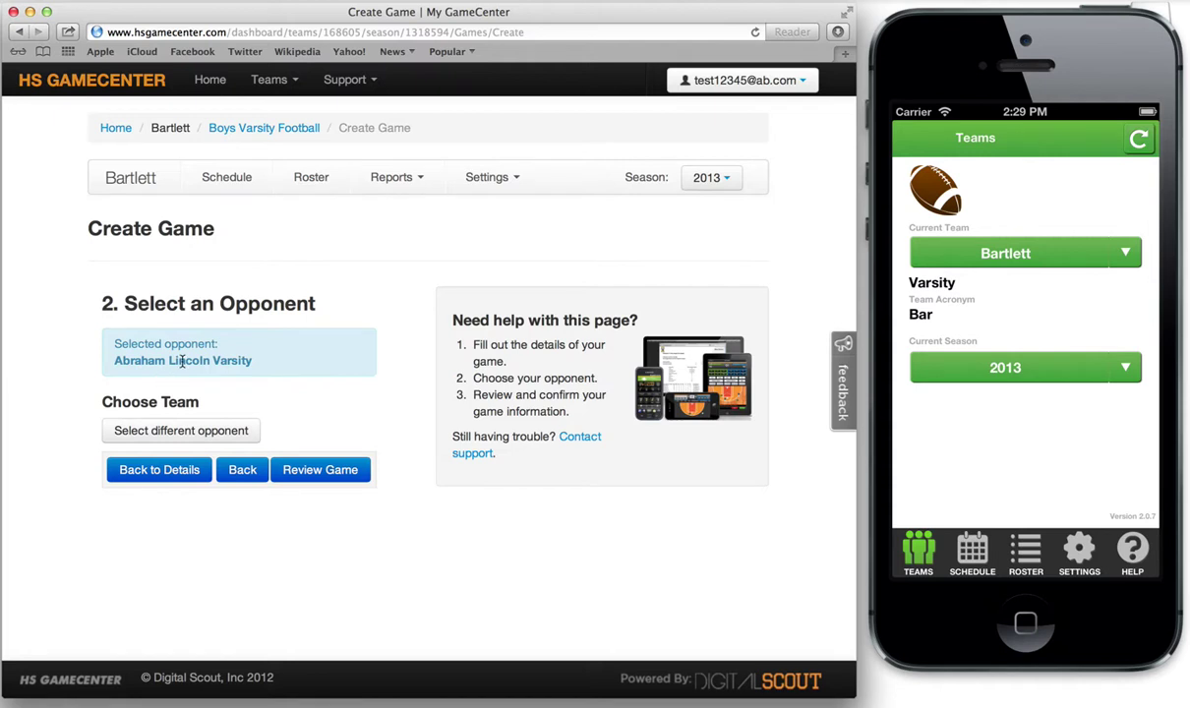
{"action": "left_click", "coordinate": [321, 472]}
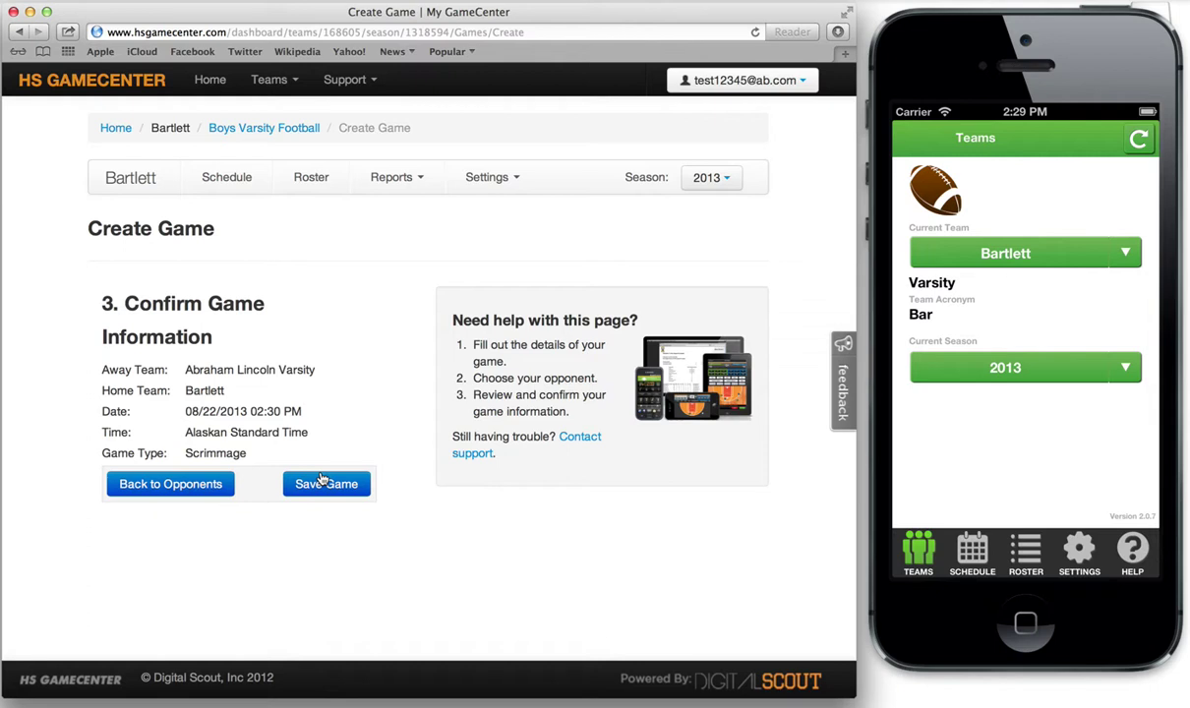
Confirm the Abraham Lincoln at Bartlett scrimmage details and save the game
{"action": "left_click", "coordinate": [251, 396]}
{"action": "left_click", "coordinate": [328, 484]}
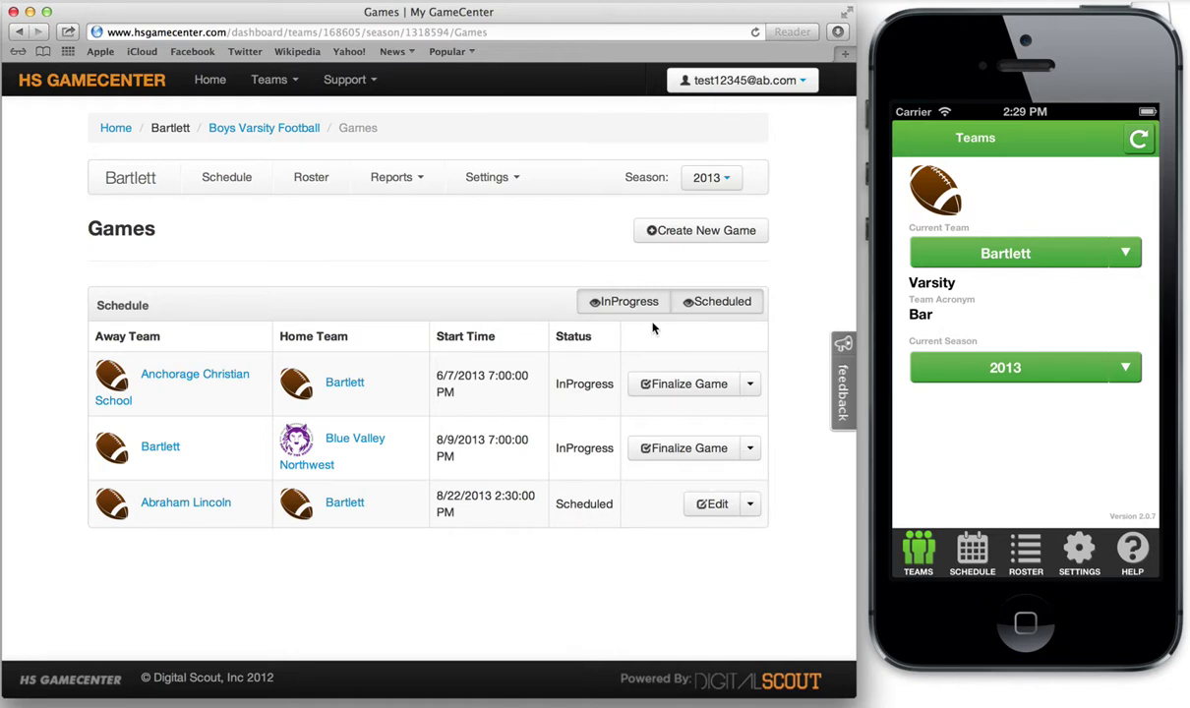
Toggle the InProgress and Scheduled filters off and back on to see all three games
{"action": "left_click", "coordinate": [629, 302]}
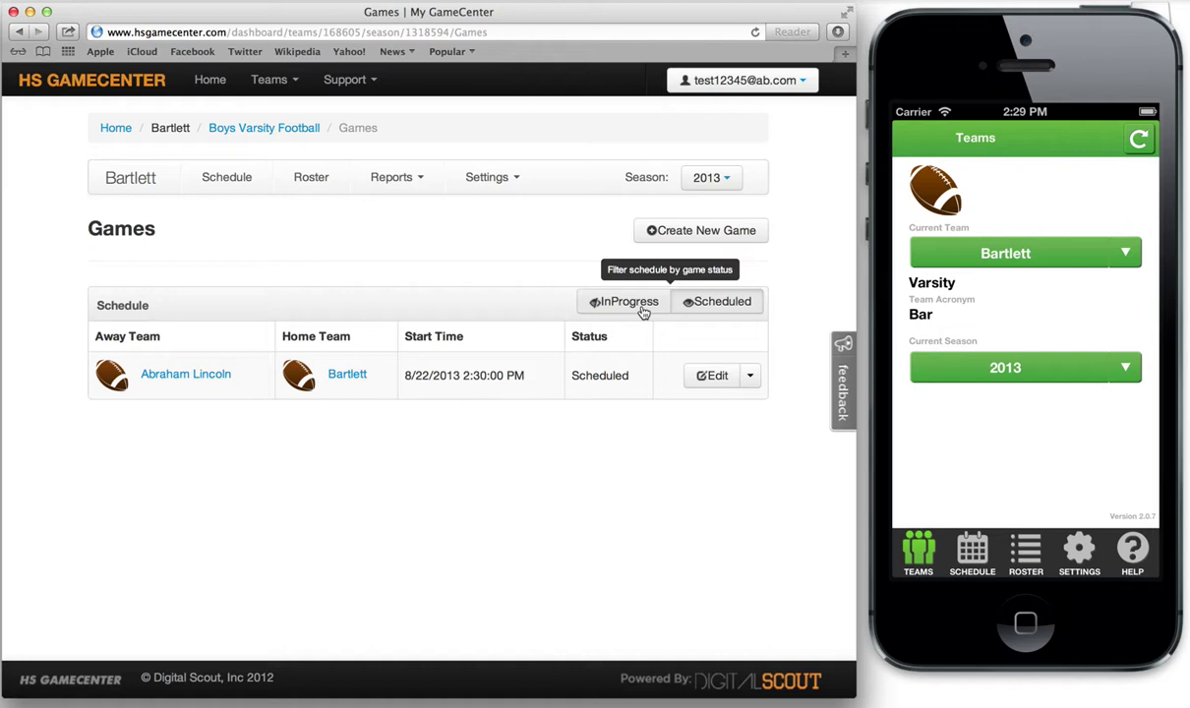
{"action": "left_click", "coordinate": [720, 305]}
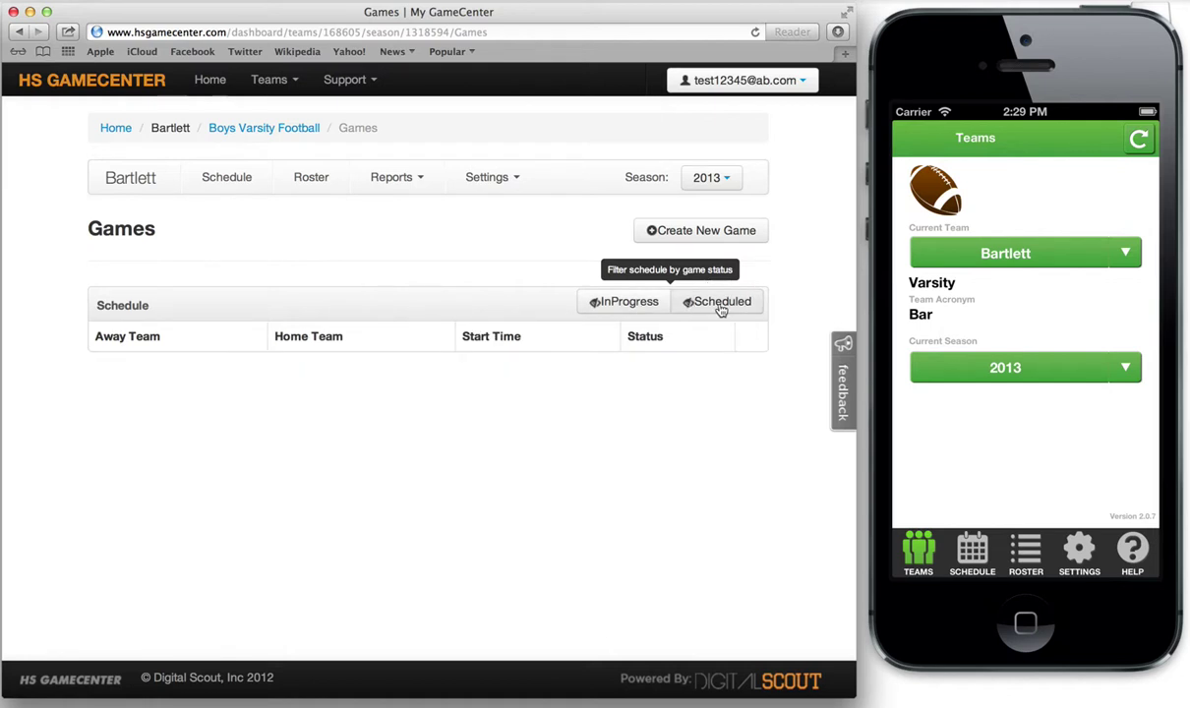
{"action": "left_click", "coordinate": [644, 307]}
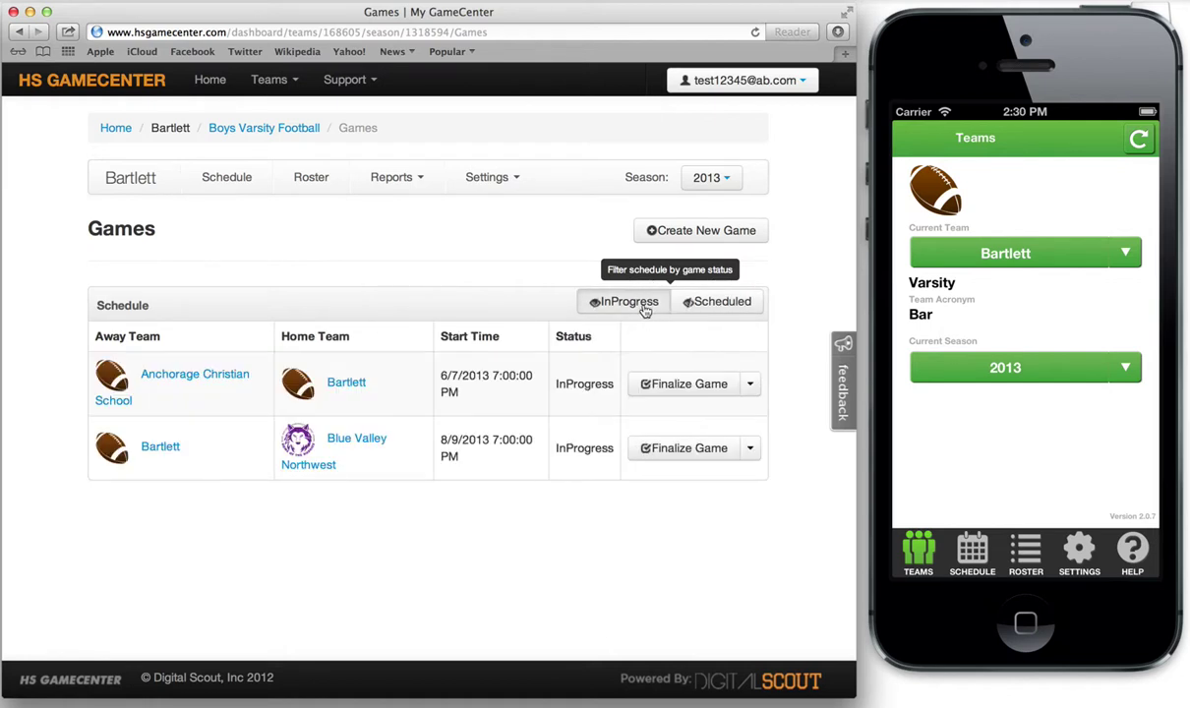
{"action": "left_click", "coordinate": [695, 310]}
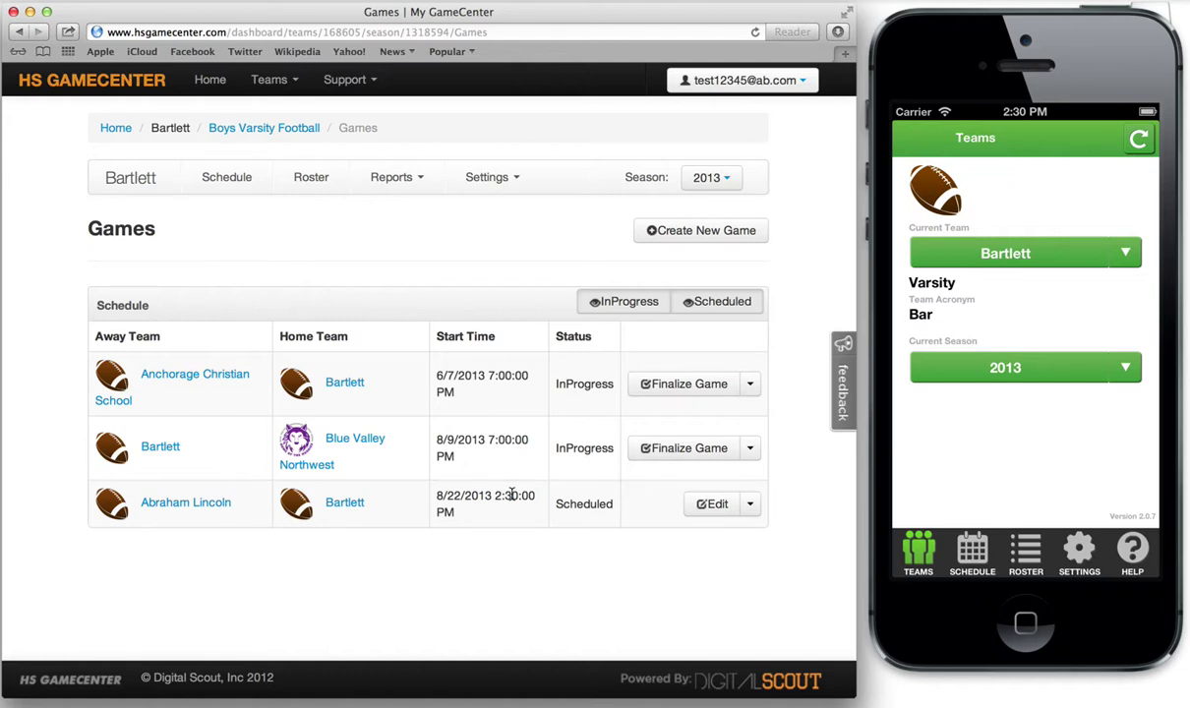
Move the Abraham Lincoln scrimmage's start time to 03:30 PM on 8/22/2013 and save
{"action": "left_click", "coordinate": [710, 506]}
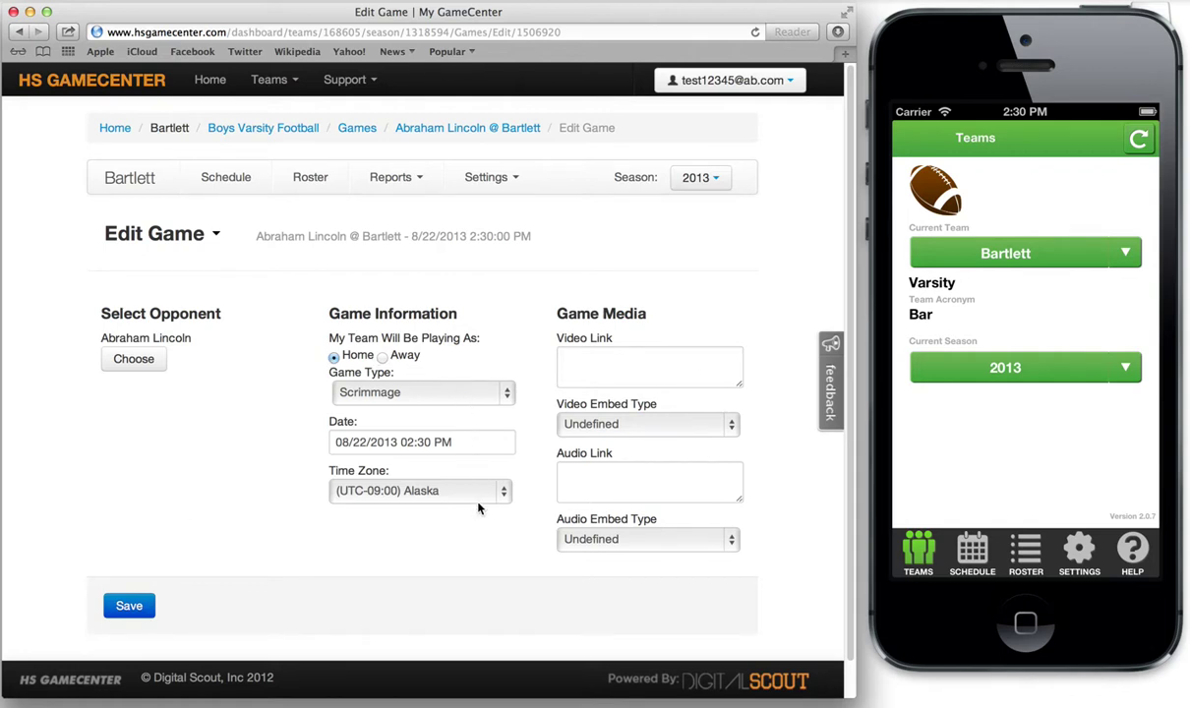
{"action": "left_click", "coordinate": [480, 443]}
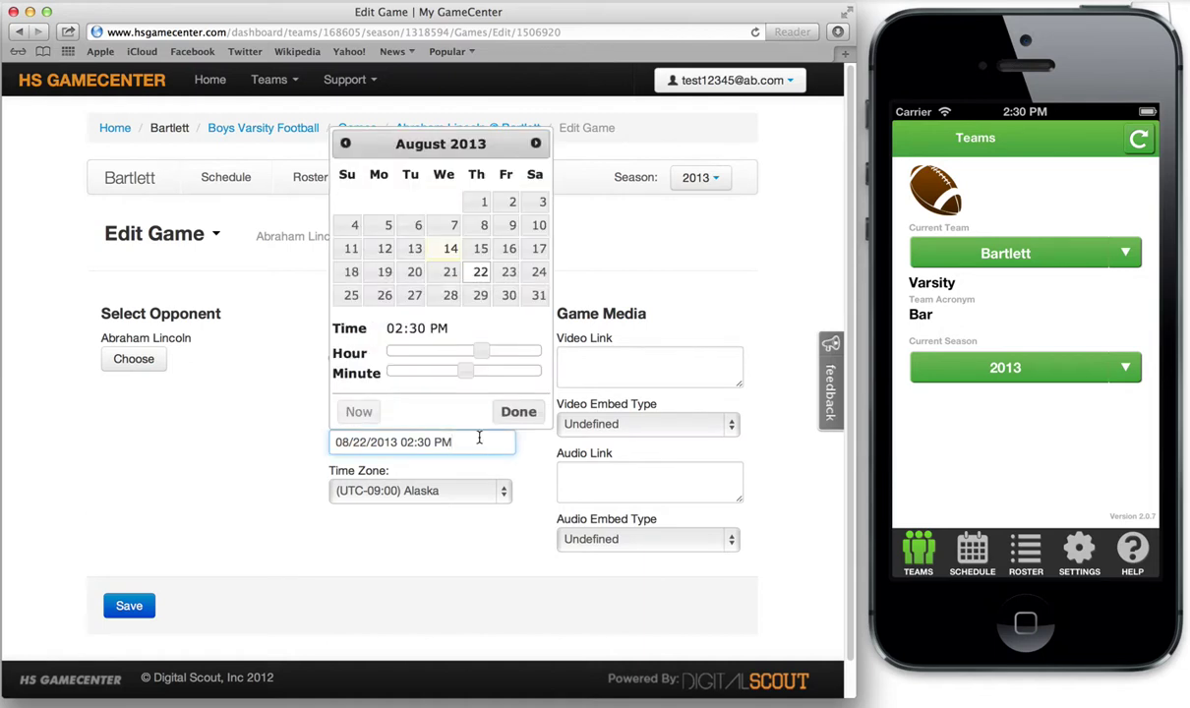
{"action": "left_click_drag", "start_coordinate": [481, 350], "coordinate": [488, 350]}
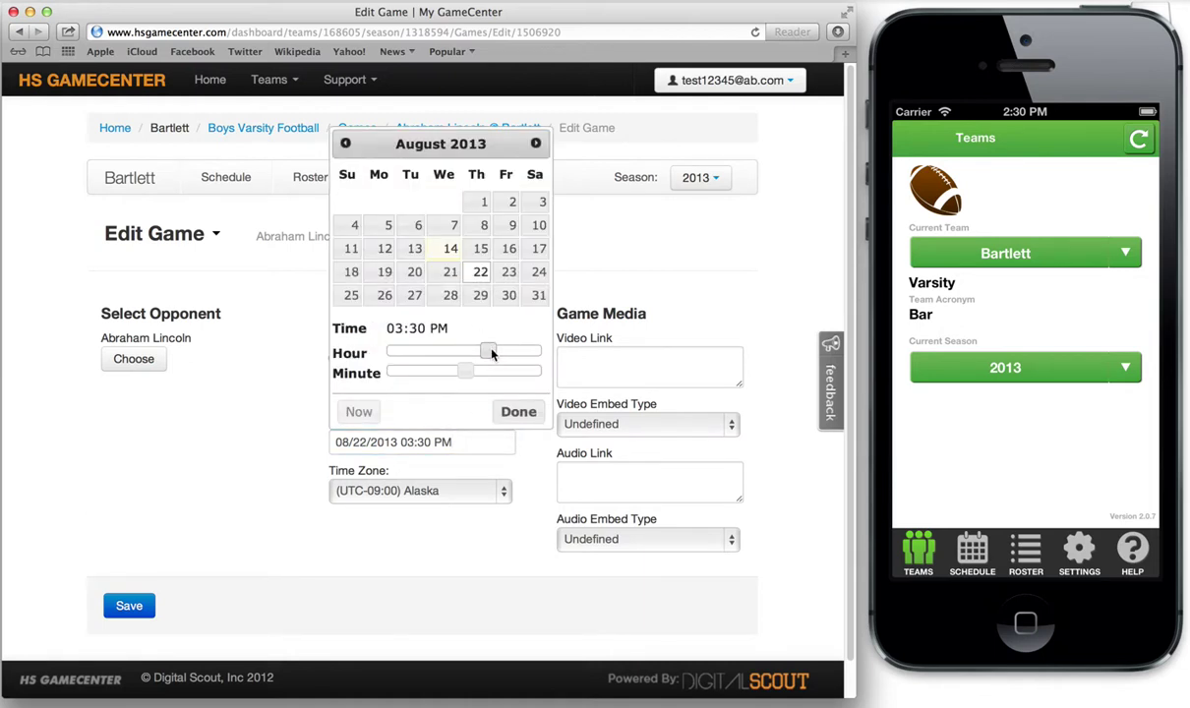
{"action": "left_click", "coordinate": [515, 410]}
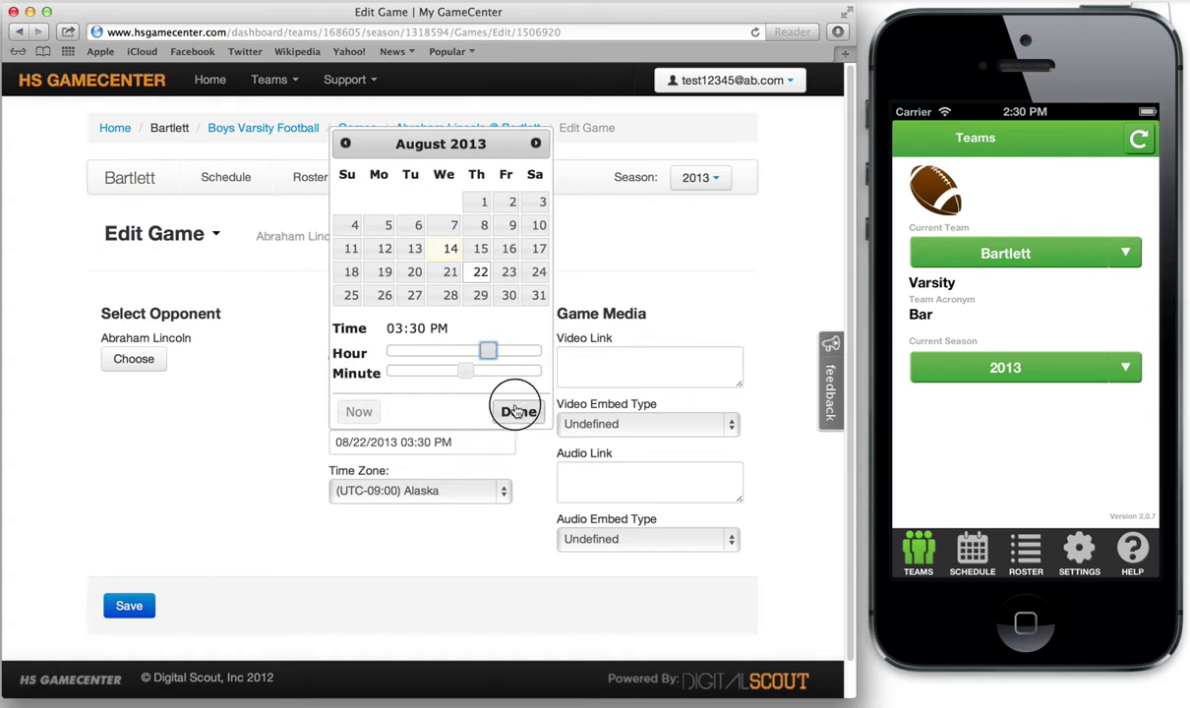
{"action": "left_click", "coordinate": [128, 605]}
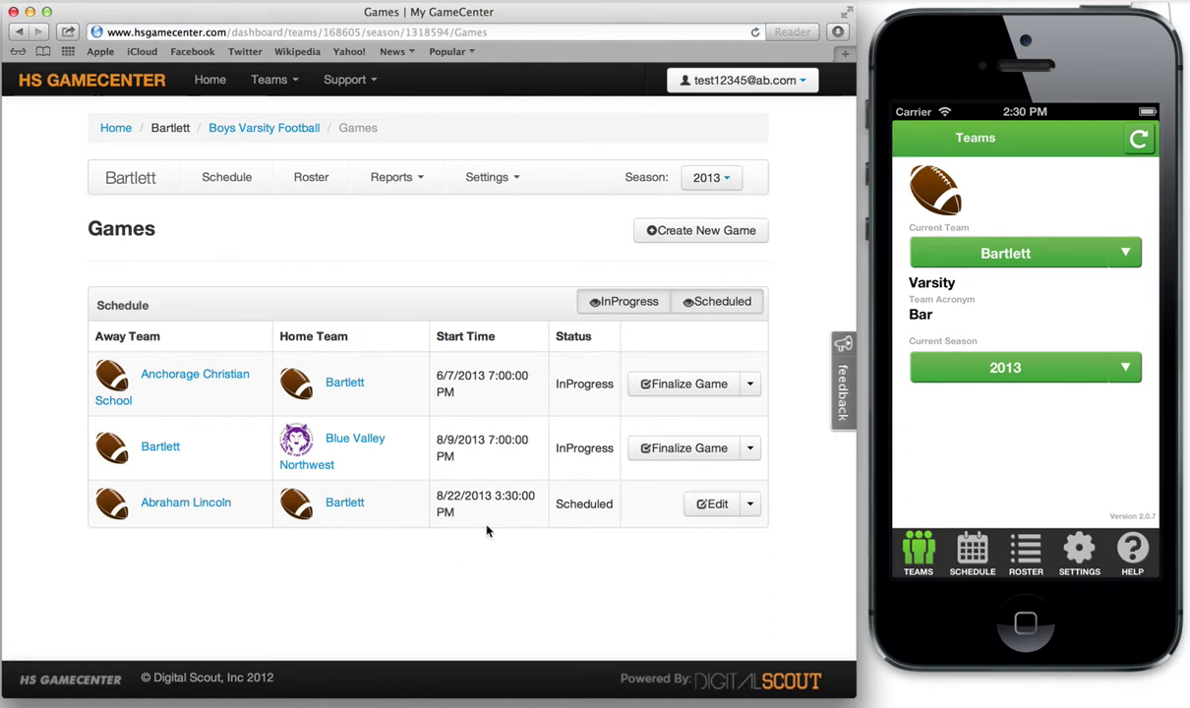
{"action": "left_click", "coordinate": [710, 510]}
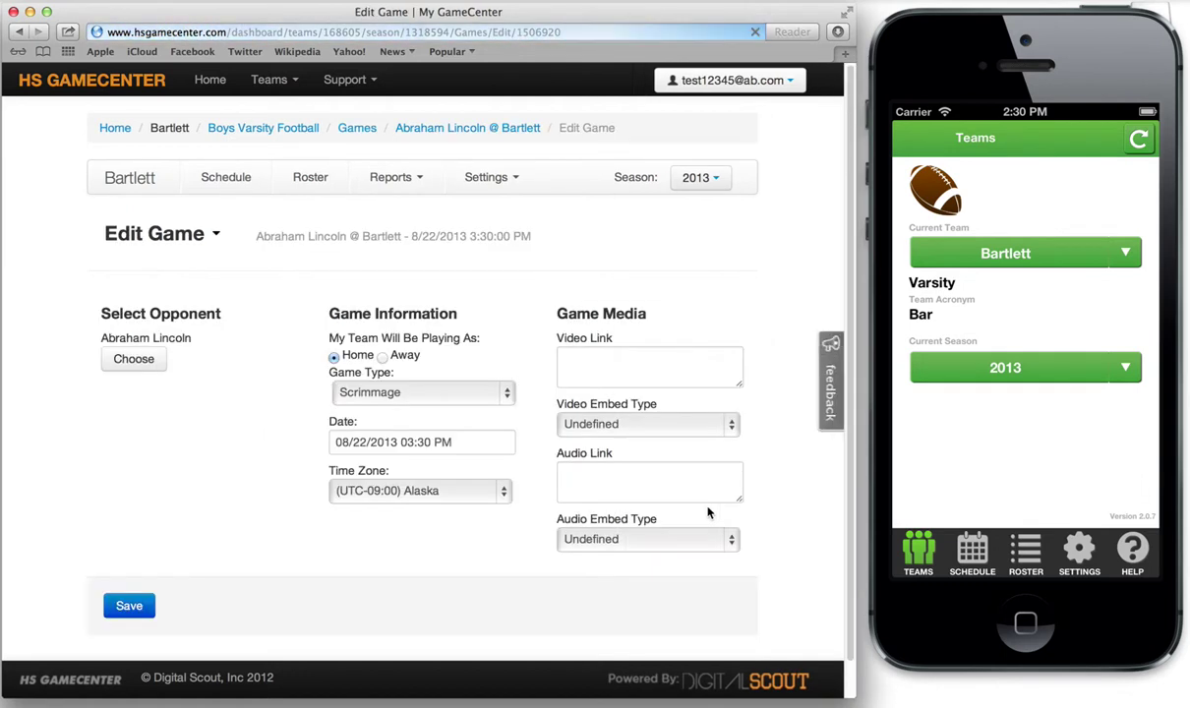
{"action": "left_click", "coordinate": [641, 377]}
{"action": "left_click", "coordinate": [637, 479]}
{"action": "left_click", "coordinate": [613, 366]}
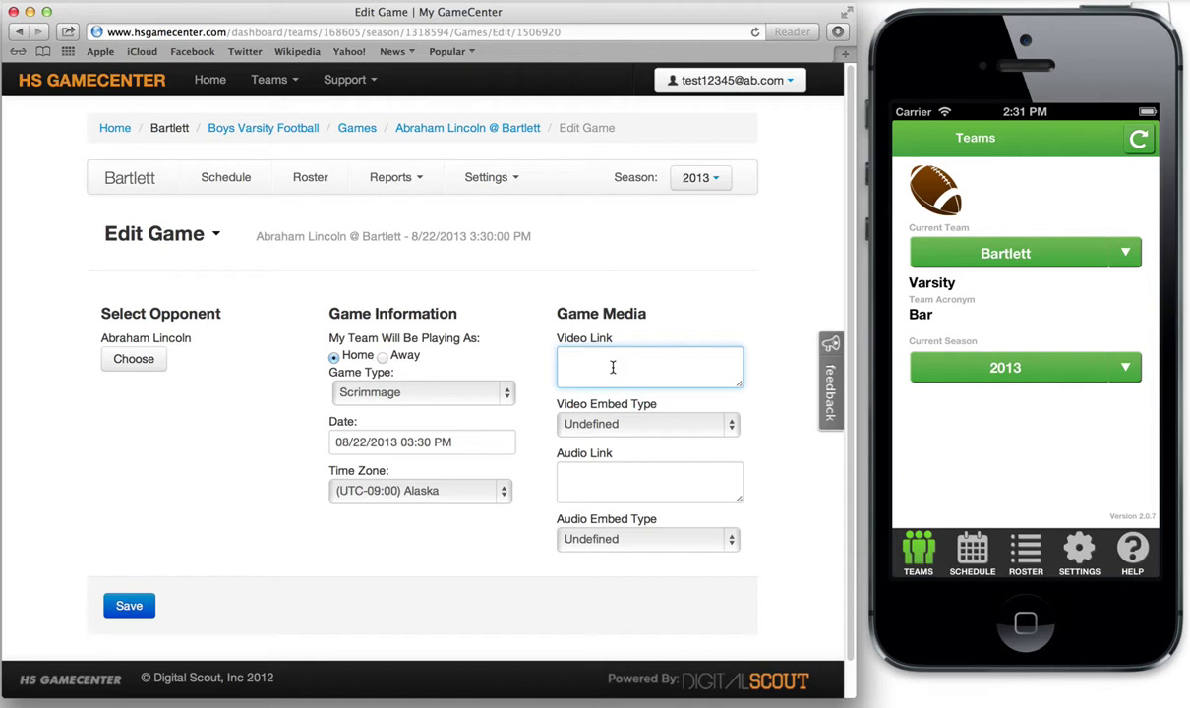
{"action": "left_click", "coordinate": [598, 479]}
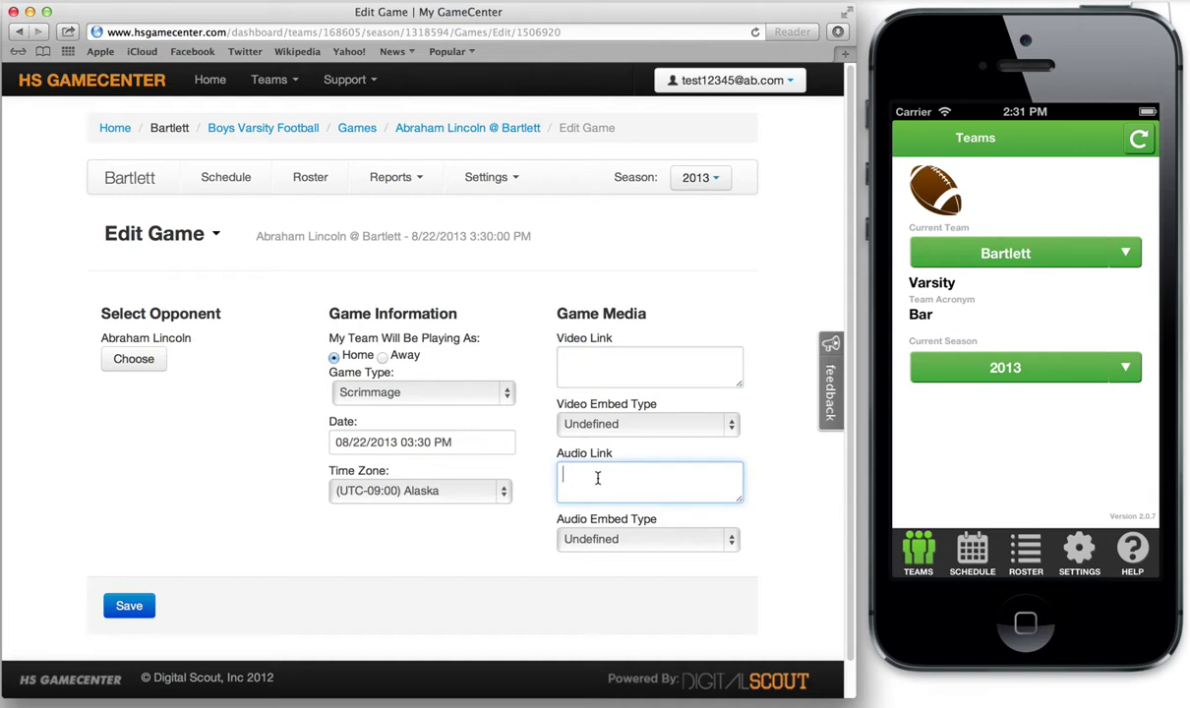
{"action": "left_click", "coordinate": [615, 370]}
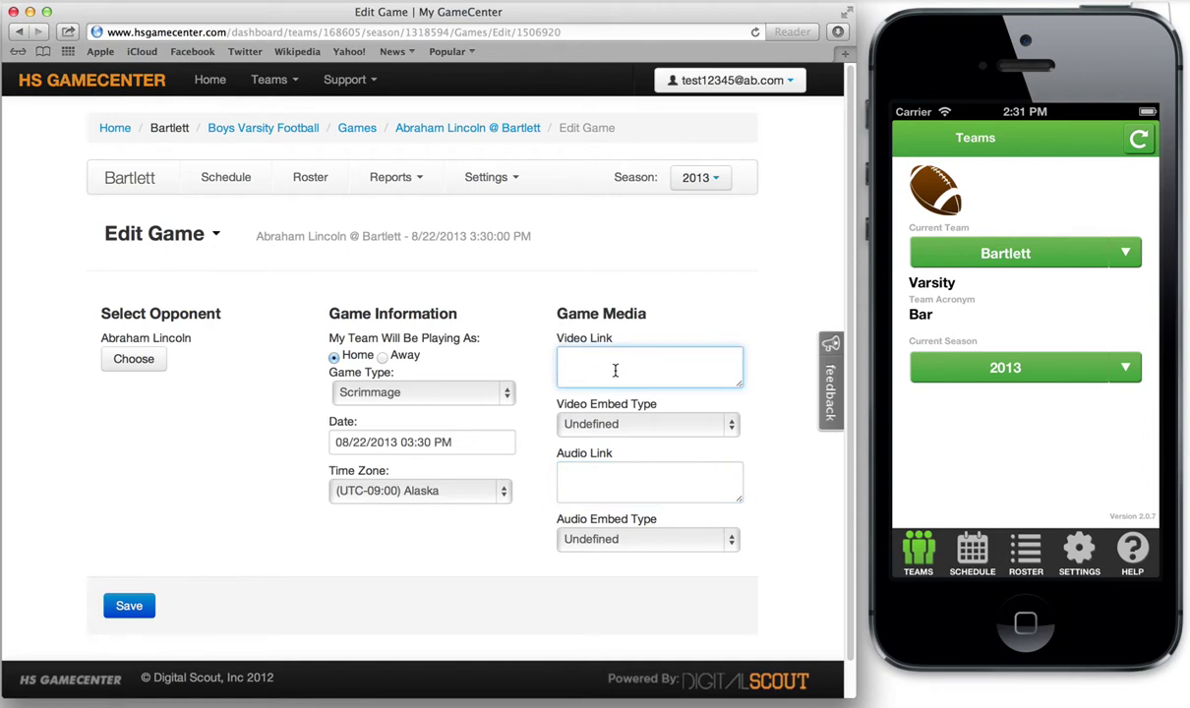
{"action": "left_click", "coordinate": [132, 607]}
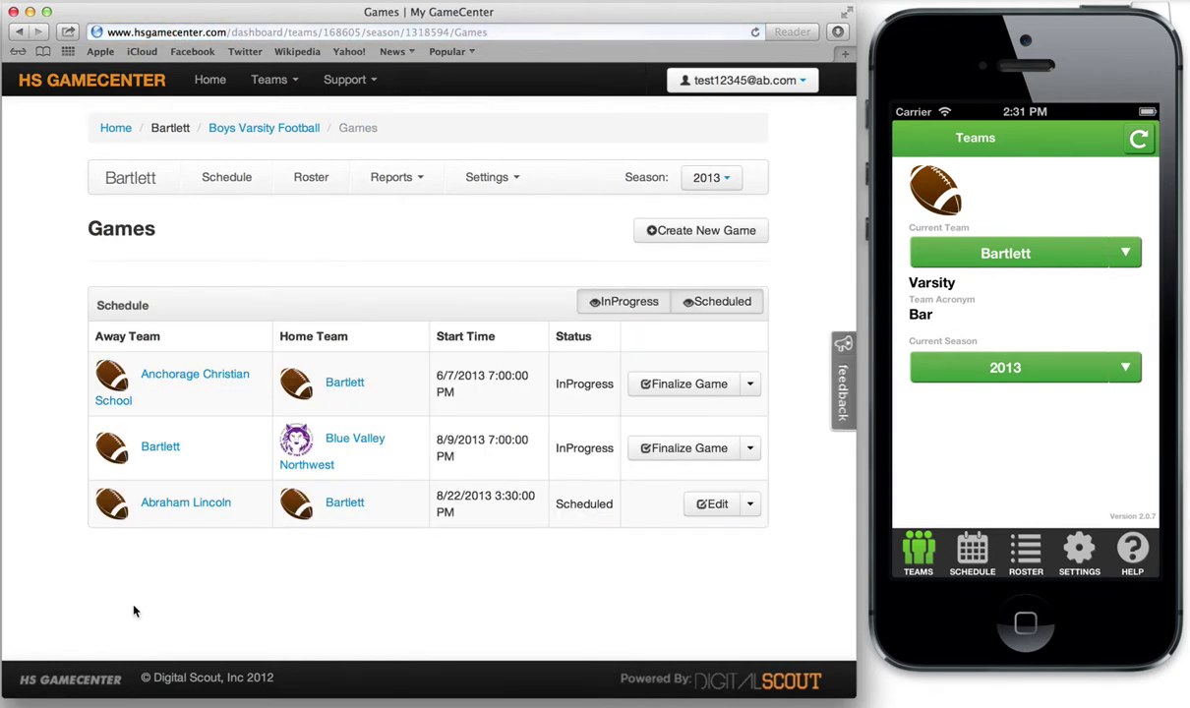
{"action": "left_click", "coordinate": [750, 505]}
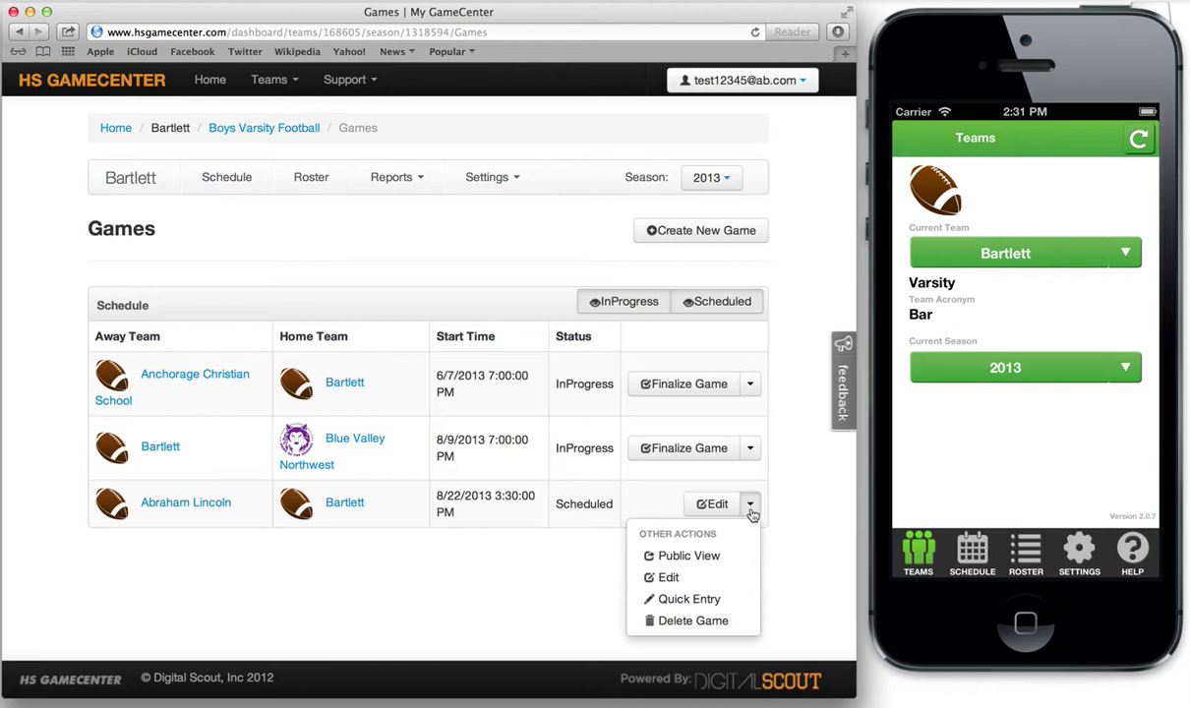
{"action": "left_click", "coordinate": [704, 559]}
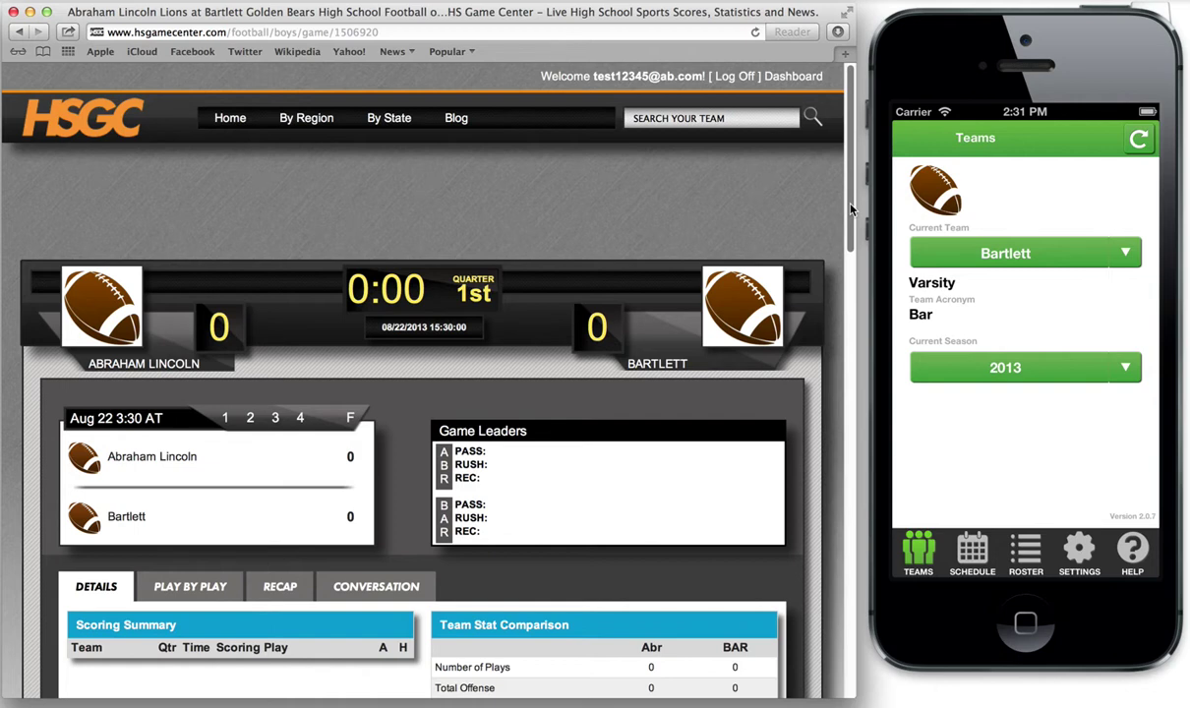
{"action": "left_click_drag", "start_coordinate": [852, 208], "coordinate": [864, 240]}
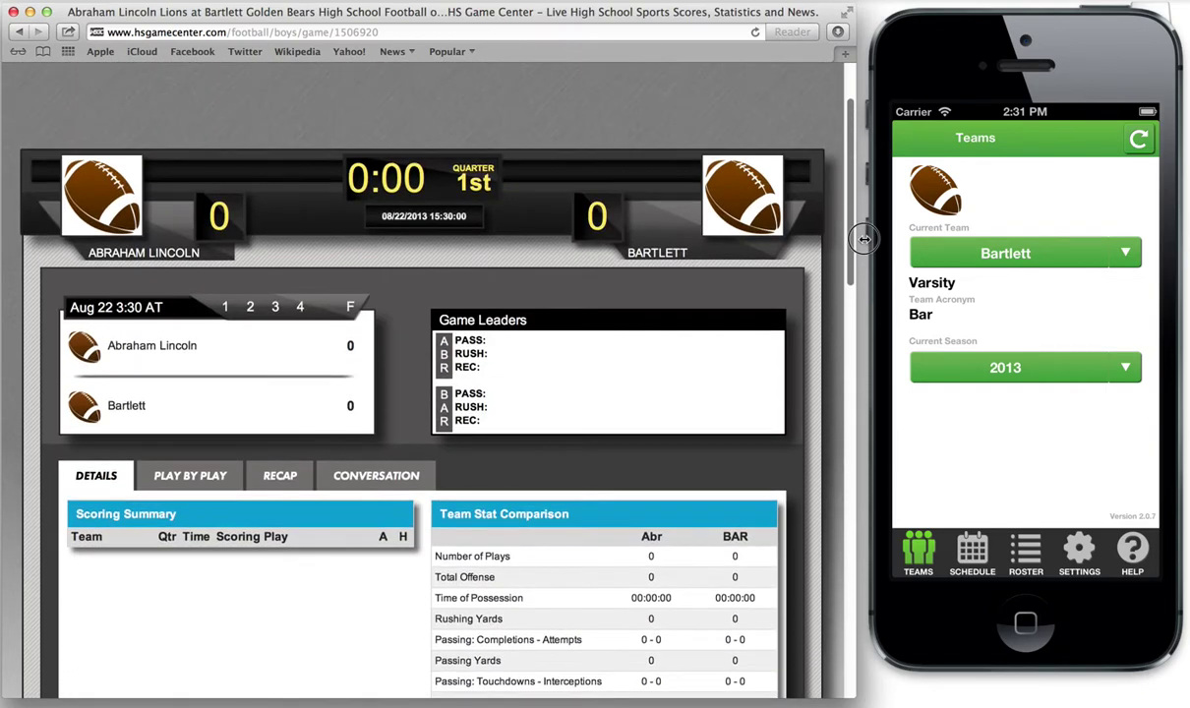
{"action": "left_click", "coordinate": [410, 33]}
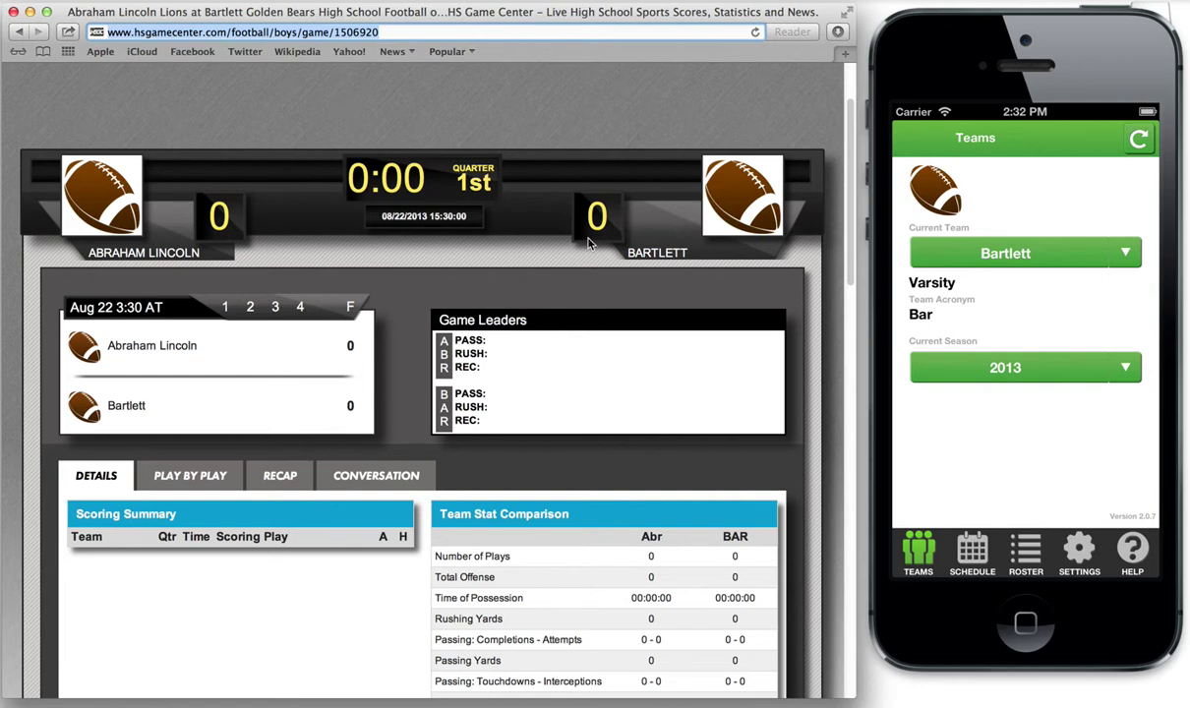
{"action": "left_click", "coordinate": [445, 143]}
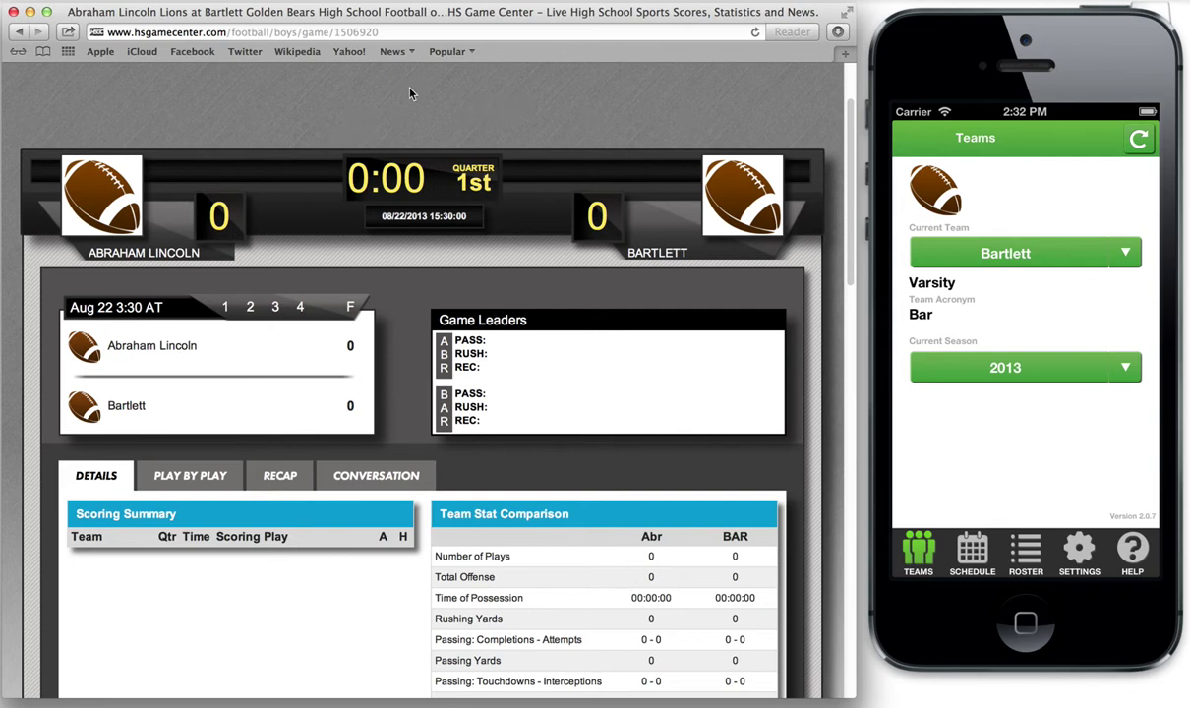
Return to the Games list and open Quick Entry for the Abraham Lincoln game
{"action": "left_click", "coordinate": [21, 32]}
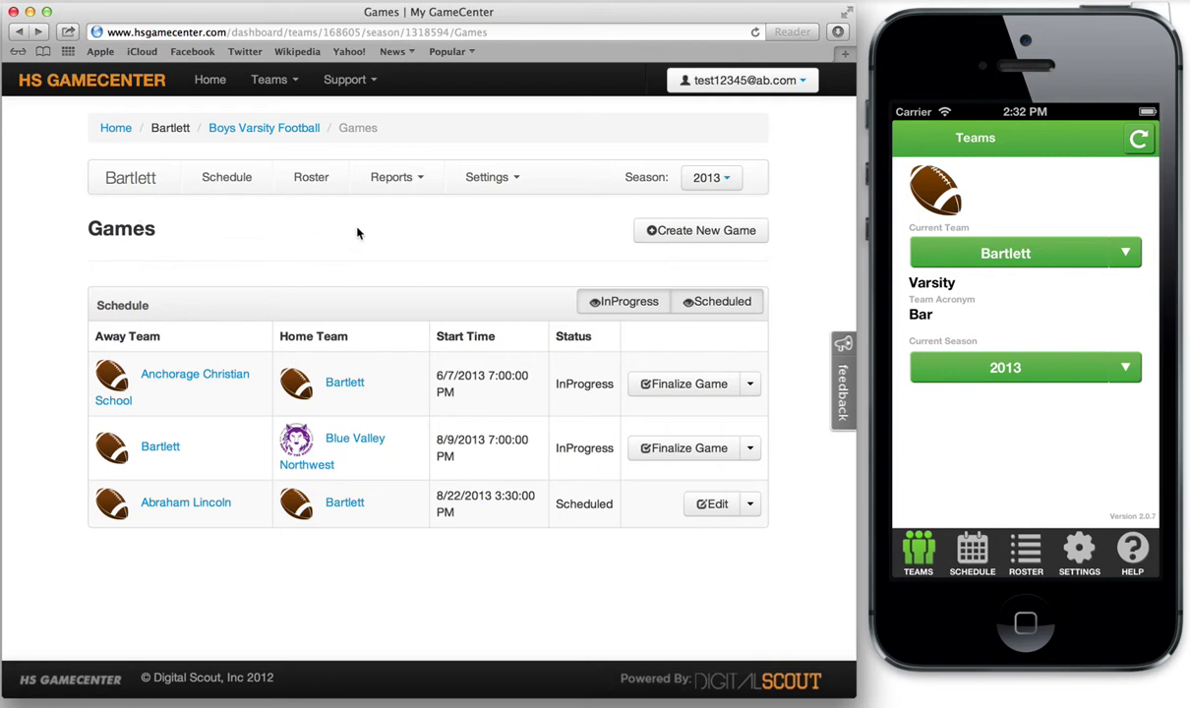
{"action": "left_click", "coordinate": [750, 504]}
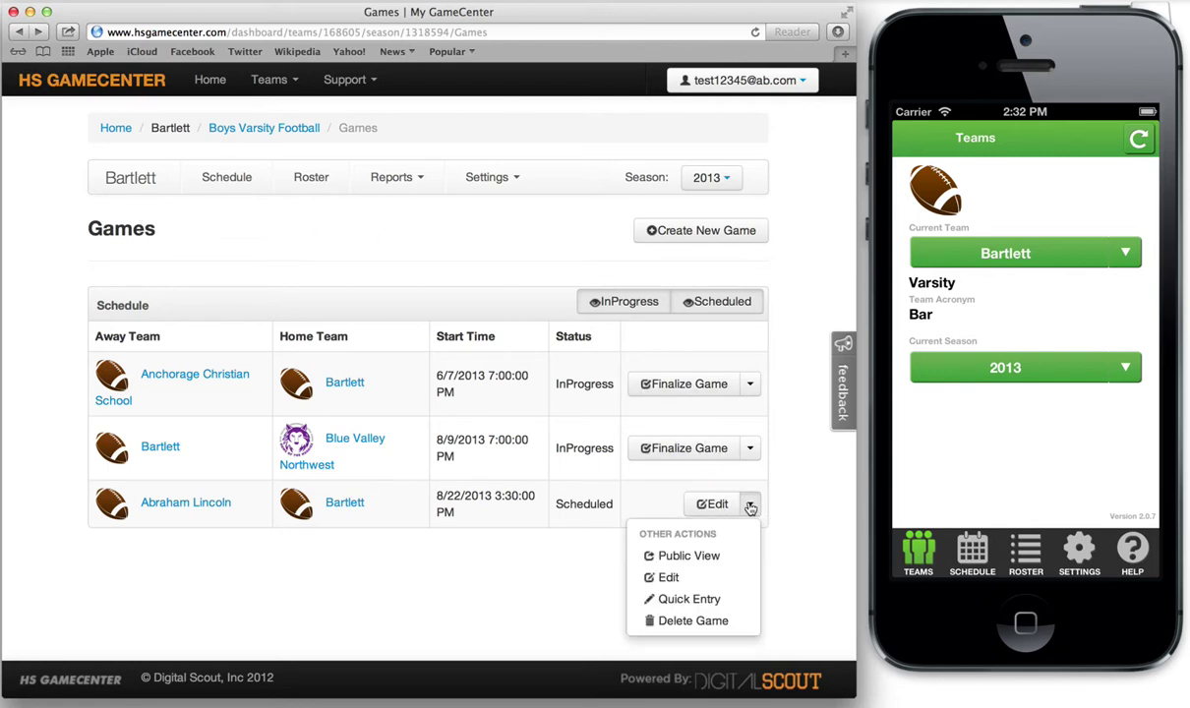
{"action": "left_click", "coordinate": [705, 600]}
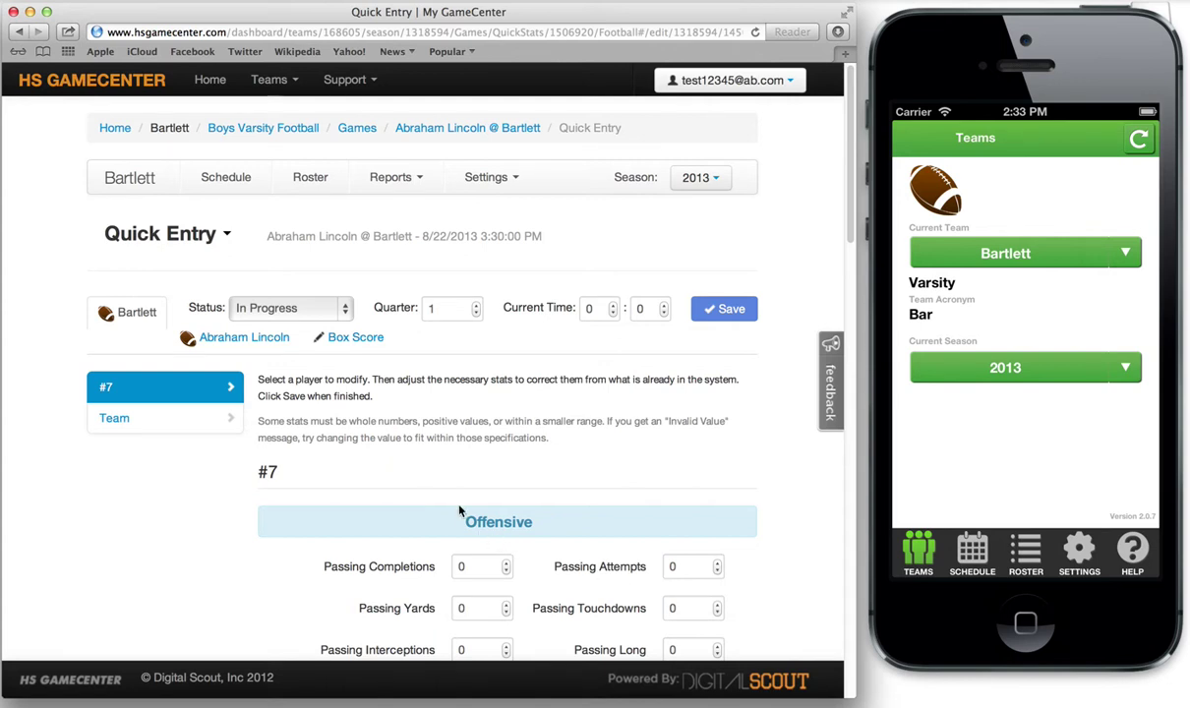
{"action": "scroll", "coordinate": [362, 480], "scroll_direction": "down", "scroll_amount": 5}
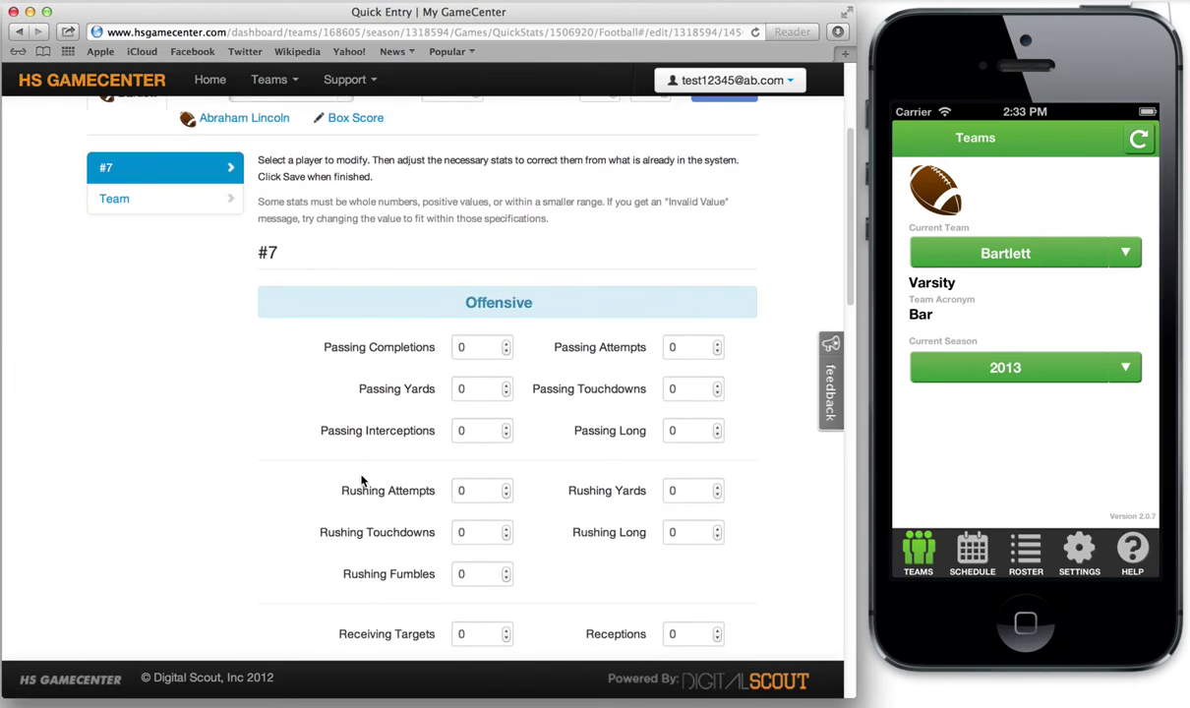
Give player #7 1 passing completion and 1 passing yard, leaving Passing Interceptions at 0
{"action": "scroll", "coordinate": [362, 480], "scroll_direction": "up", "scroll_amount": 5}
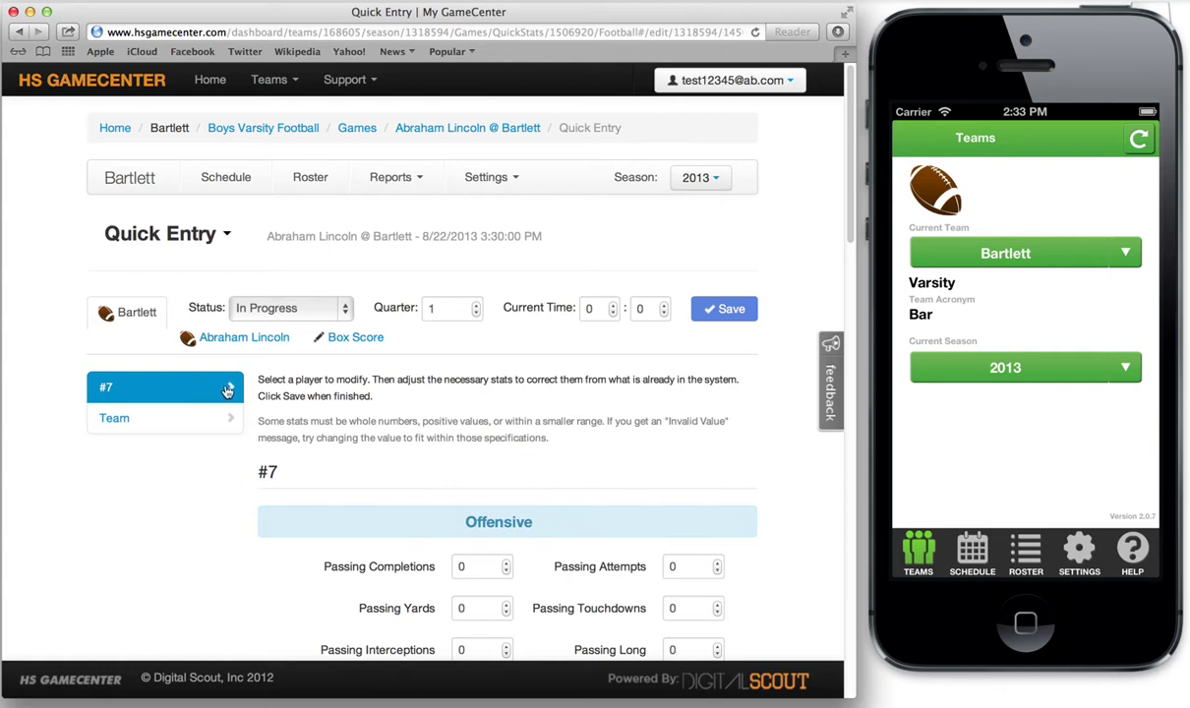
{"action": "scroll", "coordinate": [387, 437], "scroll_direction": "down", "scroll_amount": 8}
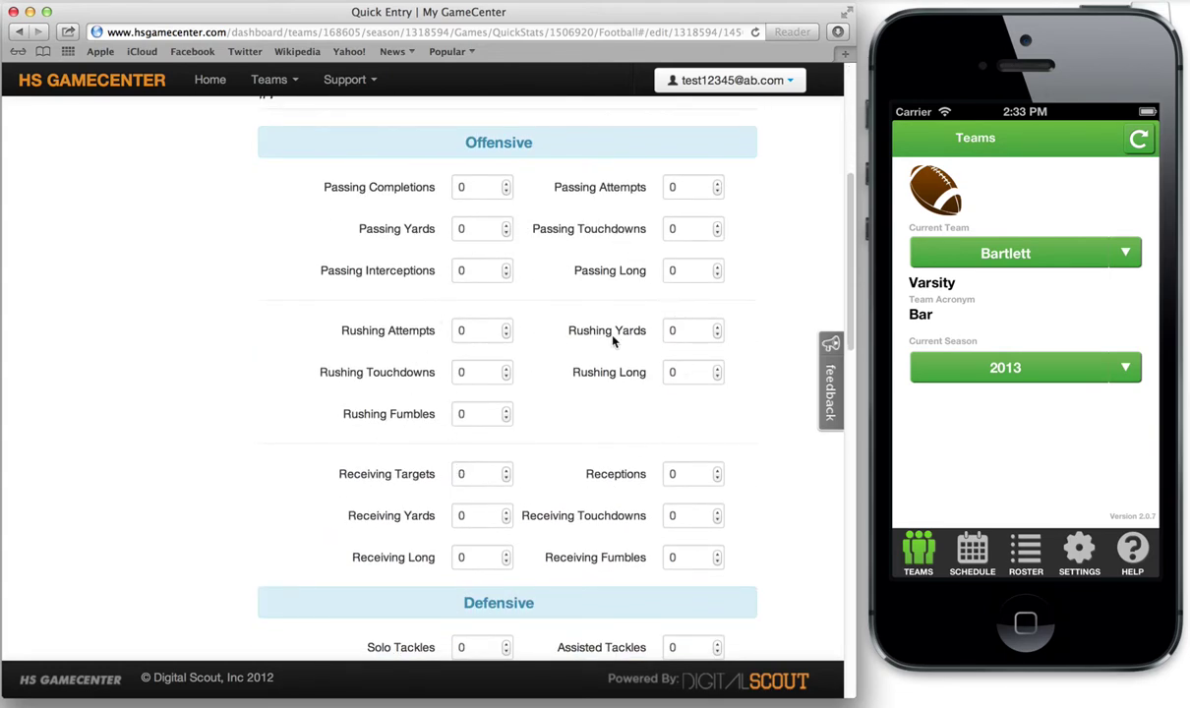
{"action": "left_click", "coordinate": [505, 184]}
{"action": "left_click", "coordinate": [506, 226]}
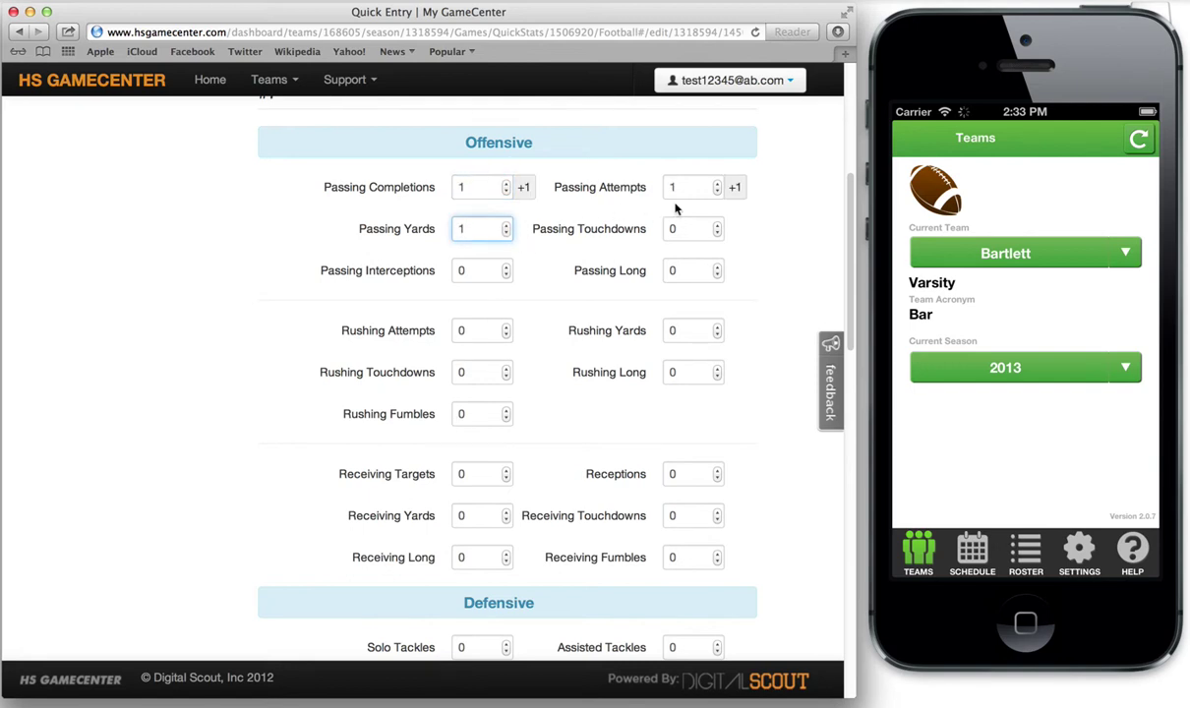
{"action": "left_click", "coordinate": [506, 267]}
{"action": "left_click", "coordinate": [507, 274]}
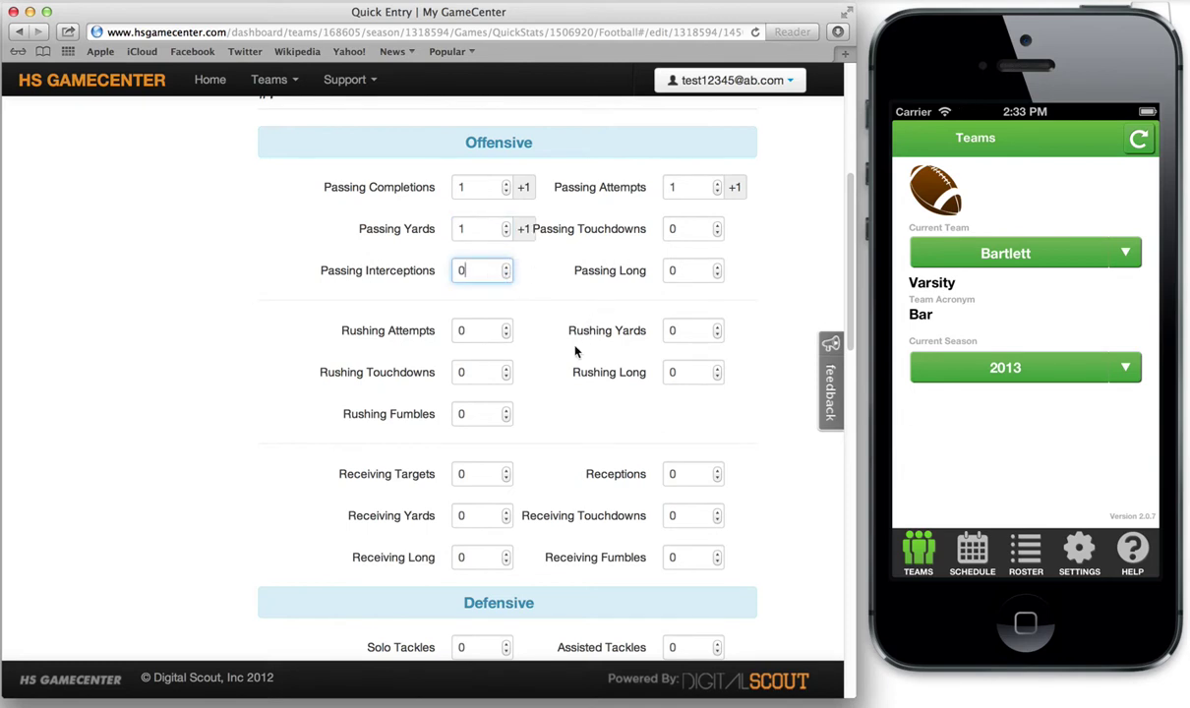
{"action": "scroll", "coordinate": [575, 351], "scroll_direction": "down", "scroll_amount": 5}
{"action": "scroll", "coordinate": [575, 351], "scroll_direction": "up", "scroll_amount": 15}
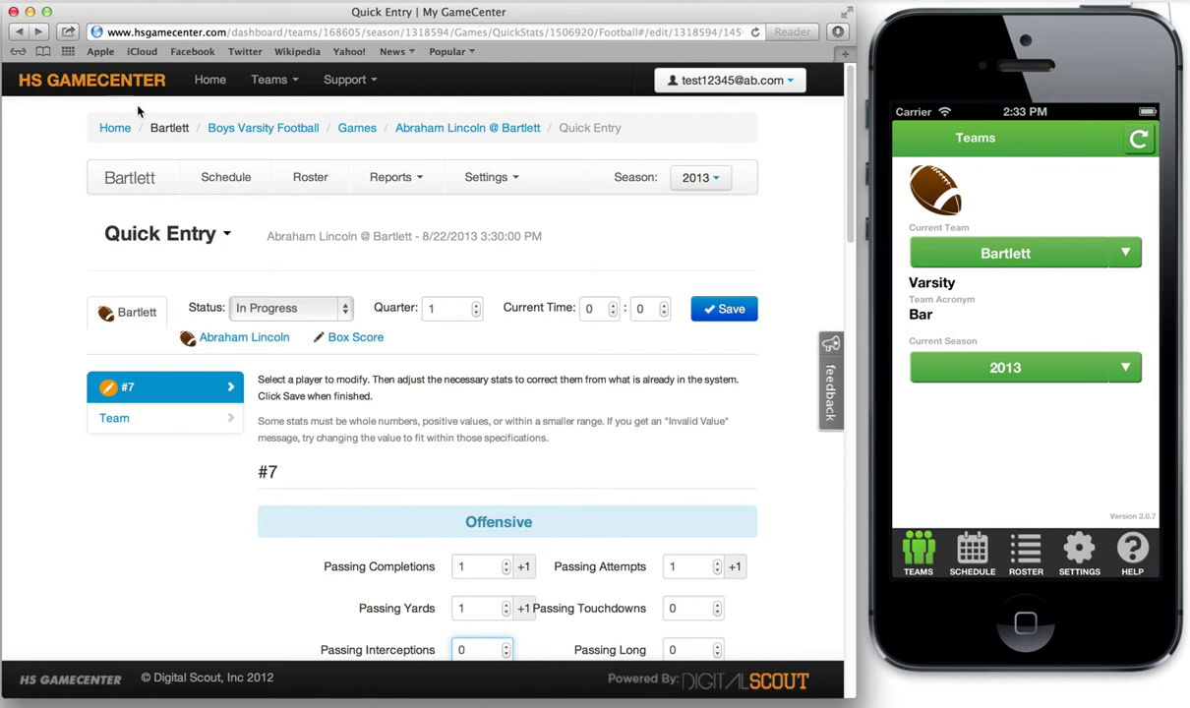
Discard the unsaved stats, return to the schedule, and check the Abraham Lincoln and Blue Valley Northwest action menus
{"action": "left_click", "coordinate": [214, 175]}
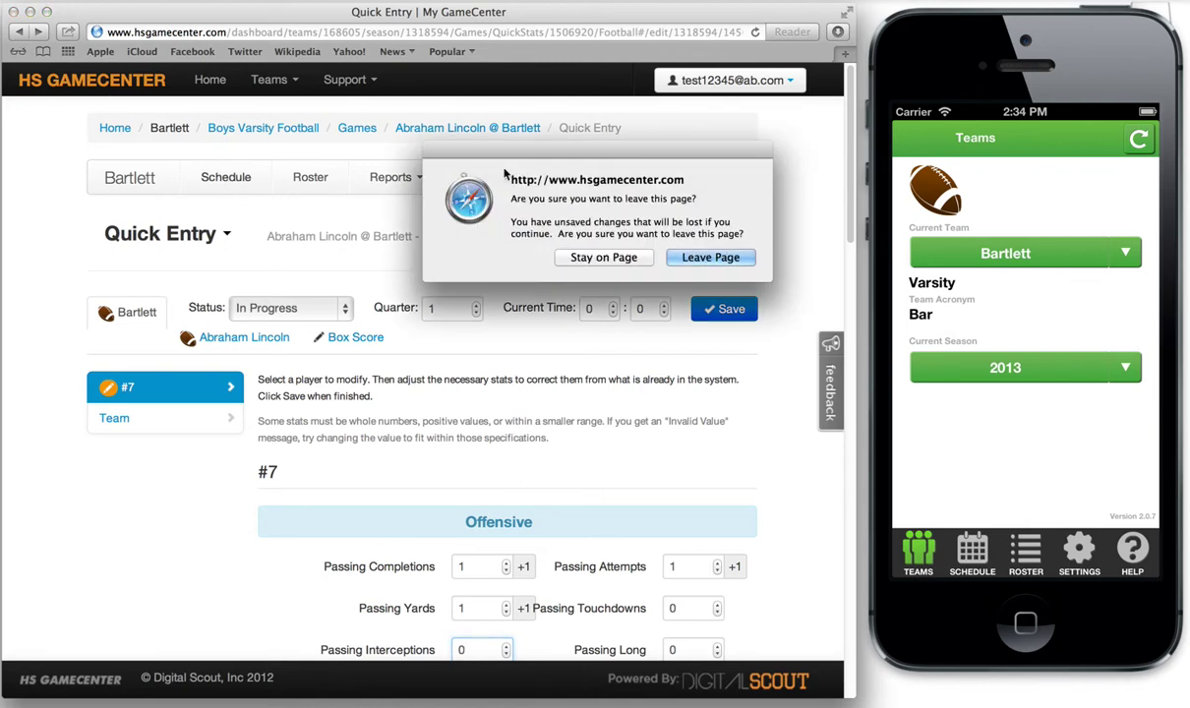
{"action": "left_click", "coordinate": [699, 259]}
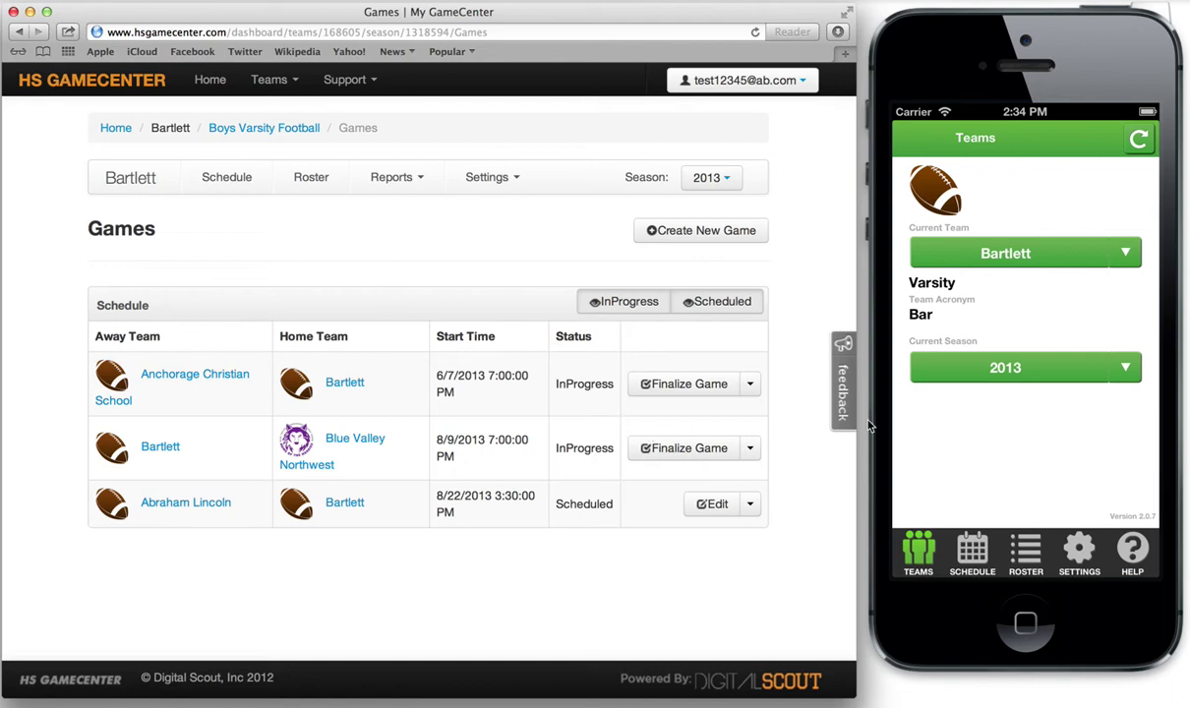
{"action": "left_click", "coordinate": [752, 505]}
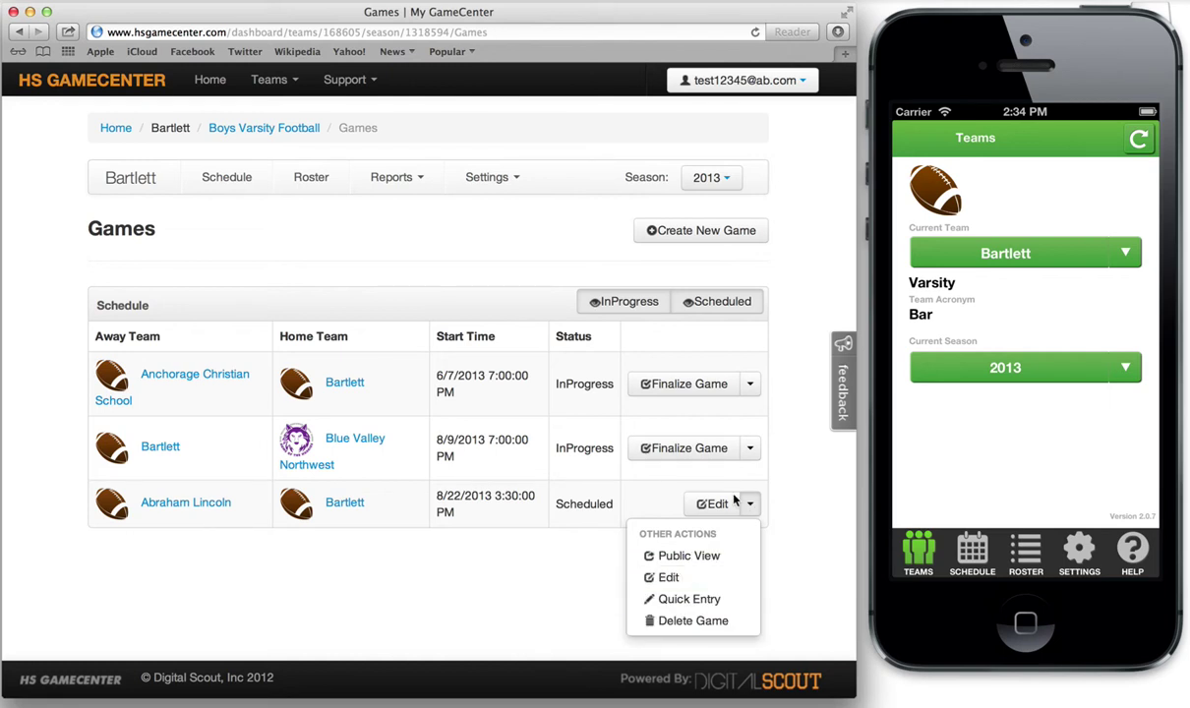
{"action": "left_click", "coordinate": [752, 450]}
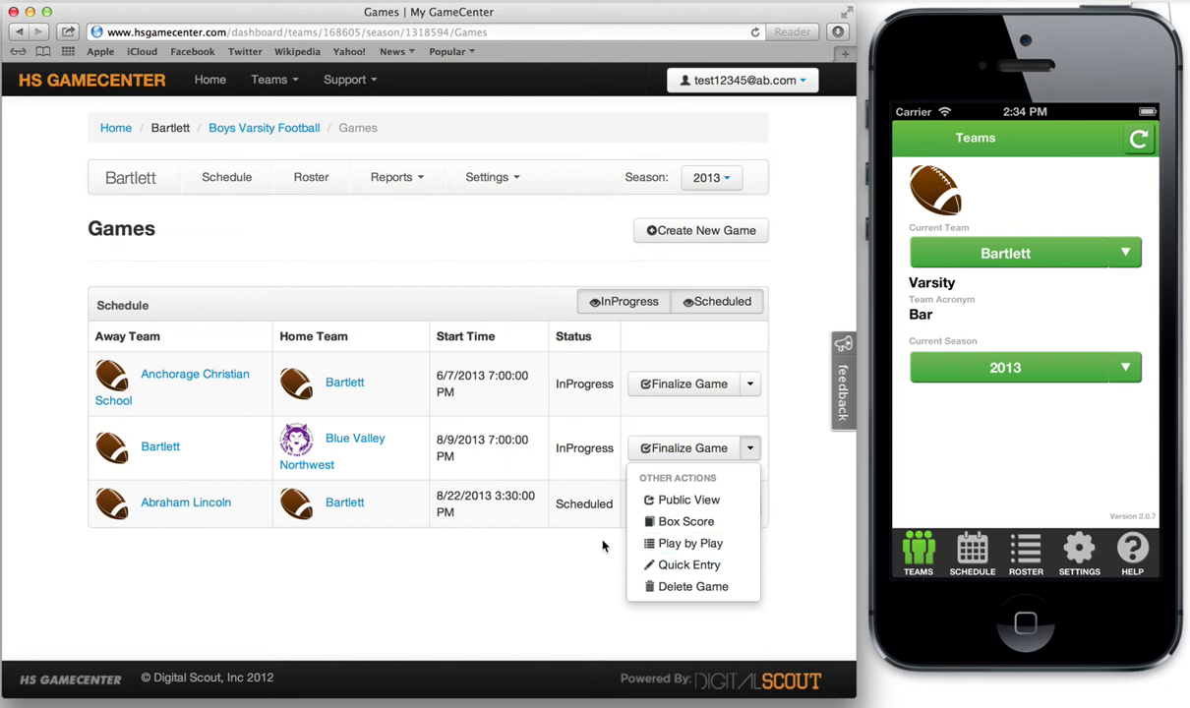
{"action": "left_click", "coordinate": [582, 553]}
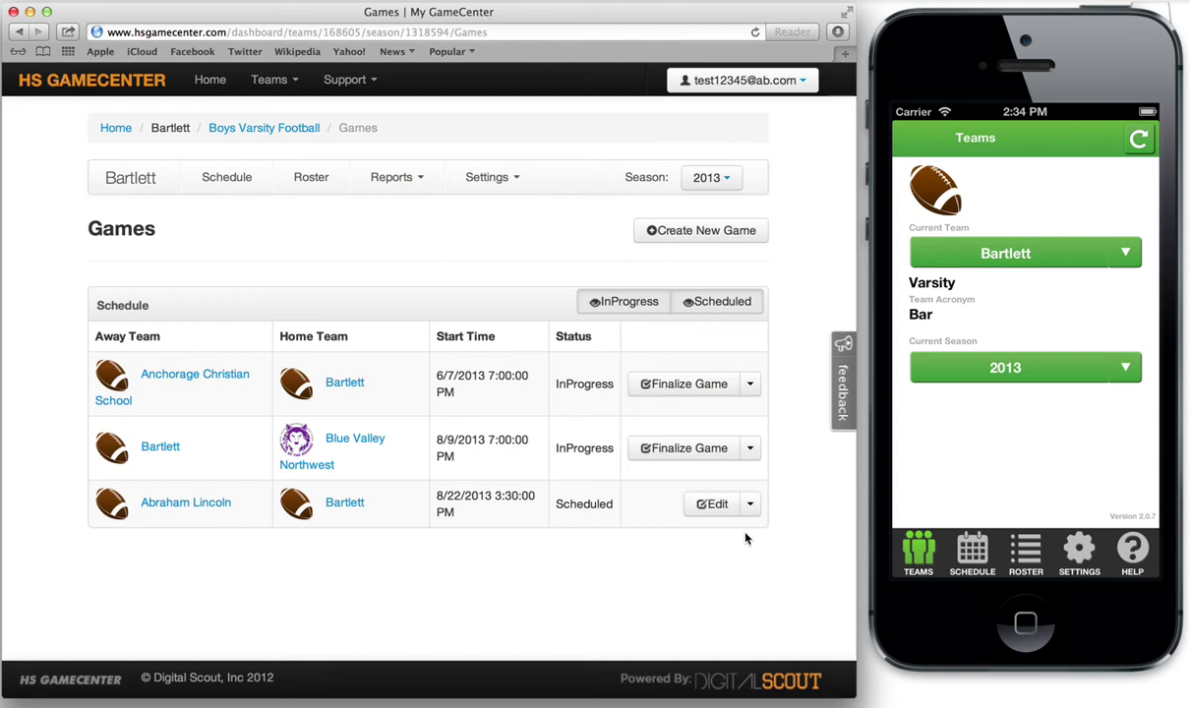
In the iPhone app, refresh the schedule and open the Abraham Lincoln @ Bartlett scoreboard
{"action": "left_click", "coordinate": [924, 76]}
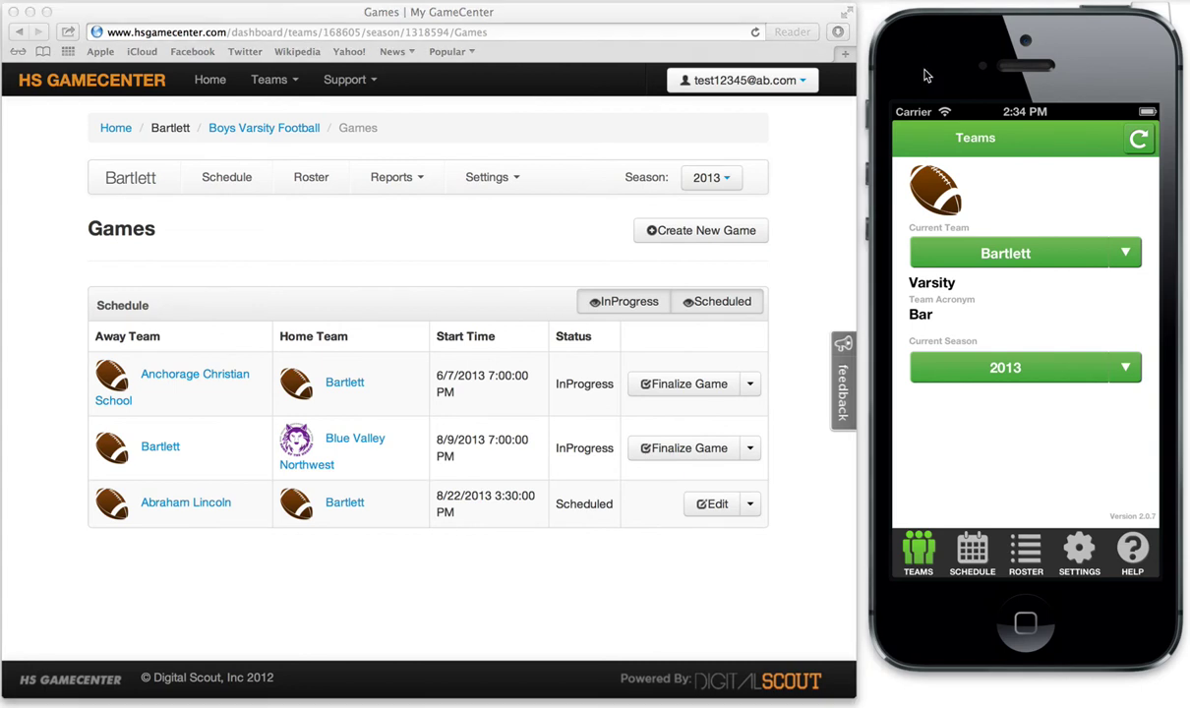
{"action": "left_click", "coordinate": [973, 557]}
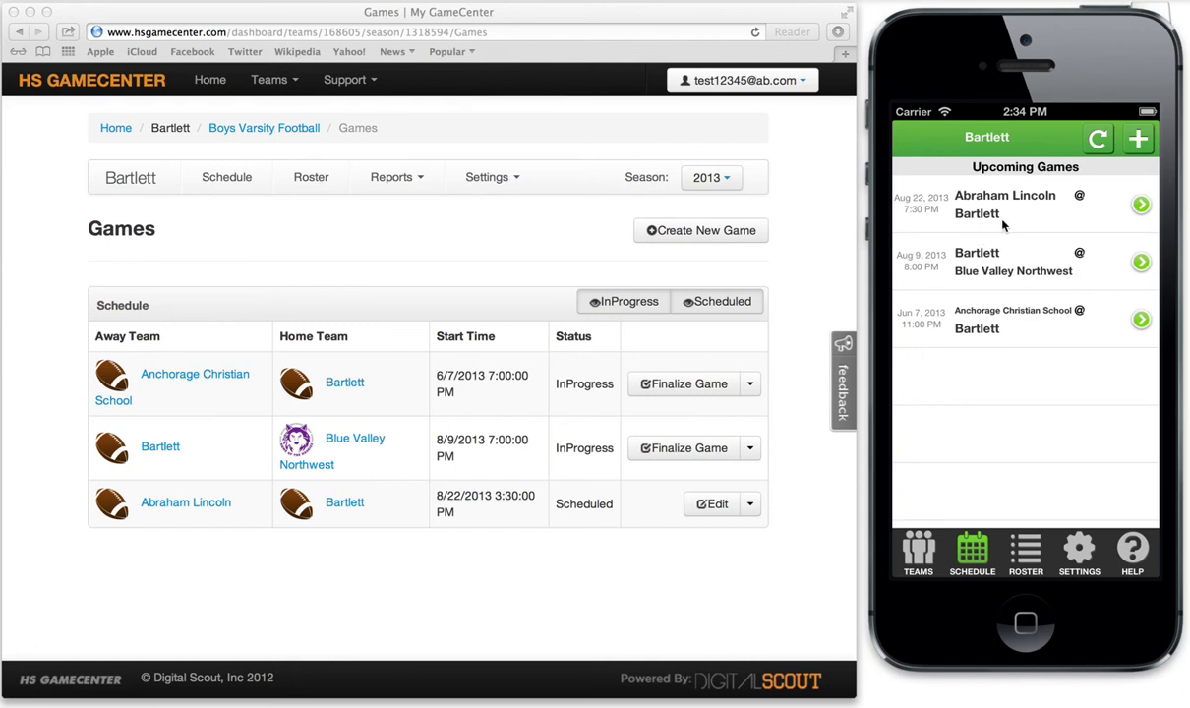
{"action": "left_click", "coordinate": [1097, 141]}
{"action": "left_click", "coordinate": [1001, 209]}
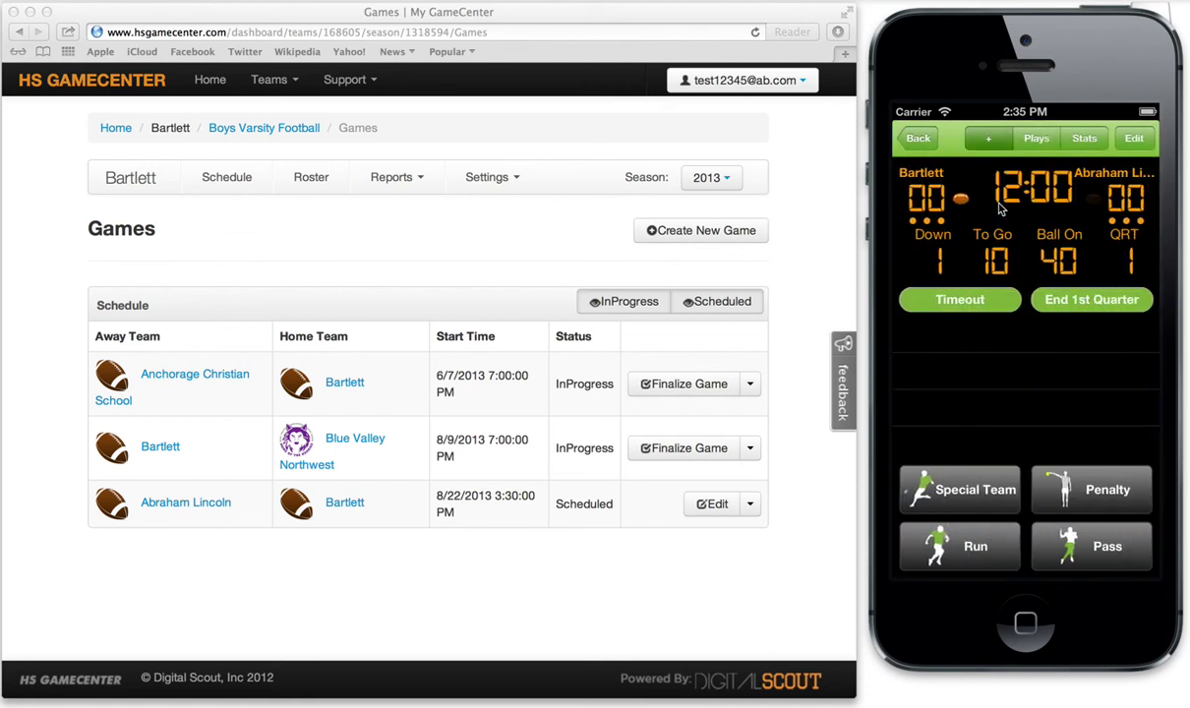
Leave the scoreboard, reopen the Abraham Lincoln game, then return to Upcoming Games
{"action": "left_click", "coordinate": [903, 142]}
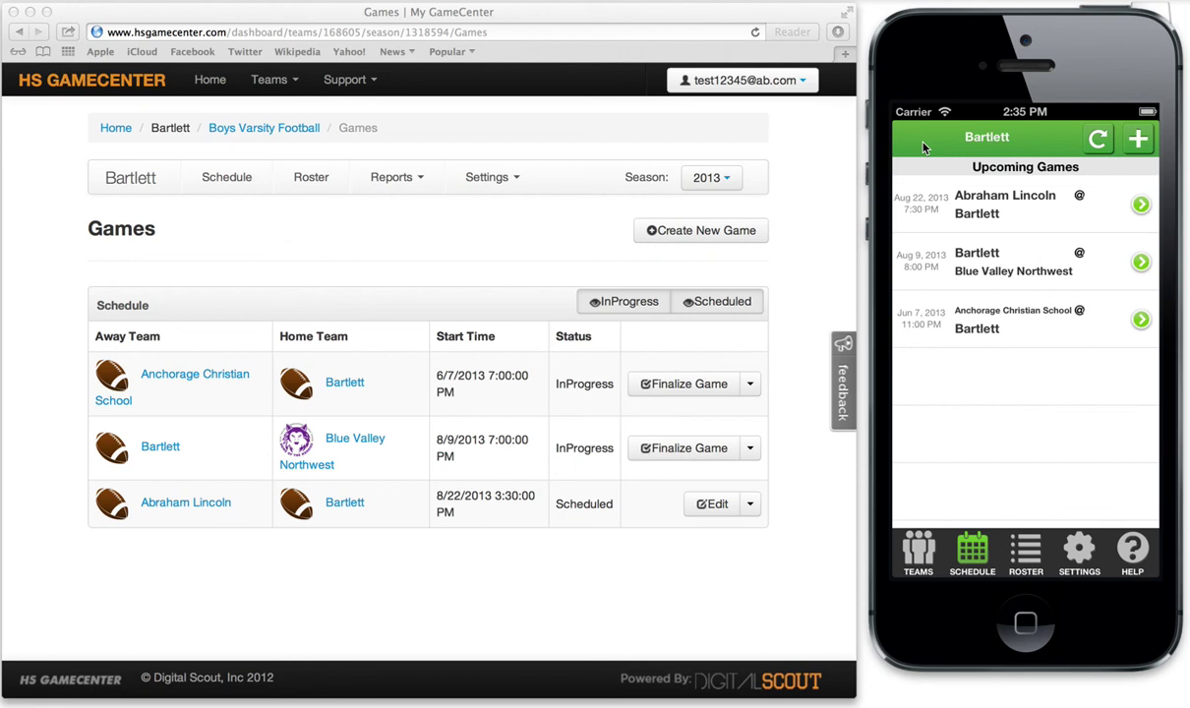
{"action": "left_click", "coordinate": [970, 222]}
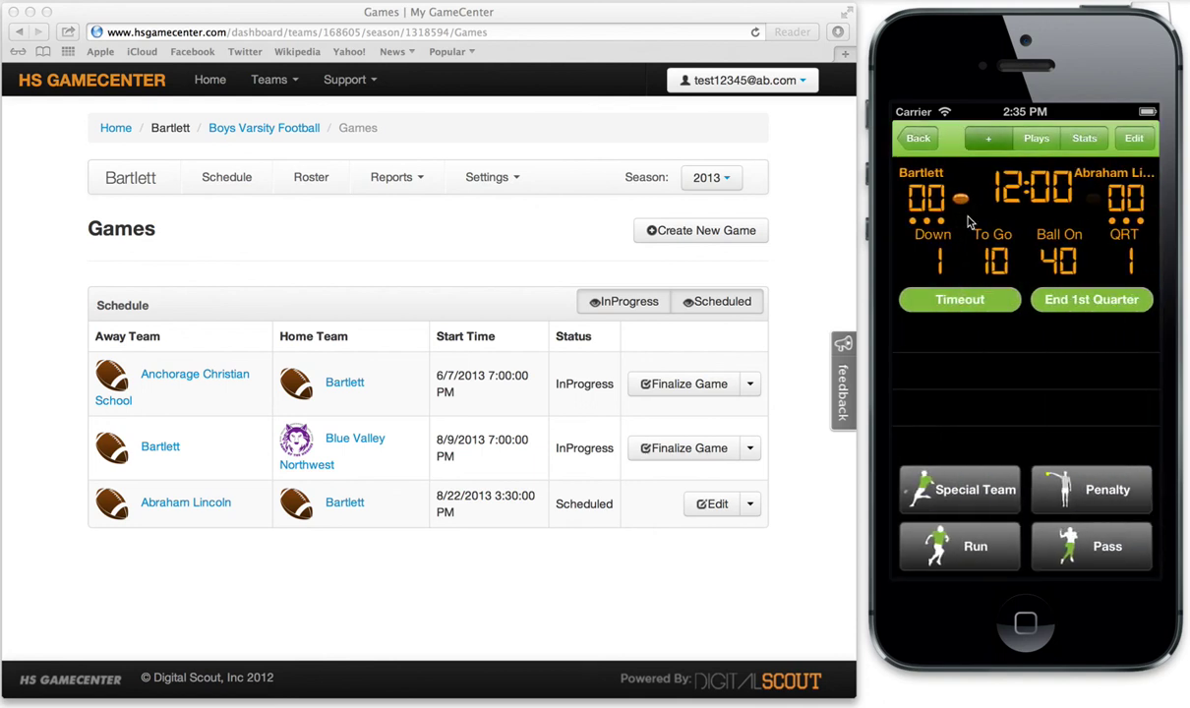
{"action": "left_click", "coordinate": [917, 138]}
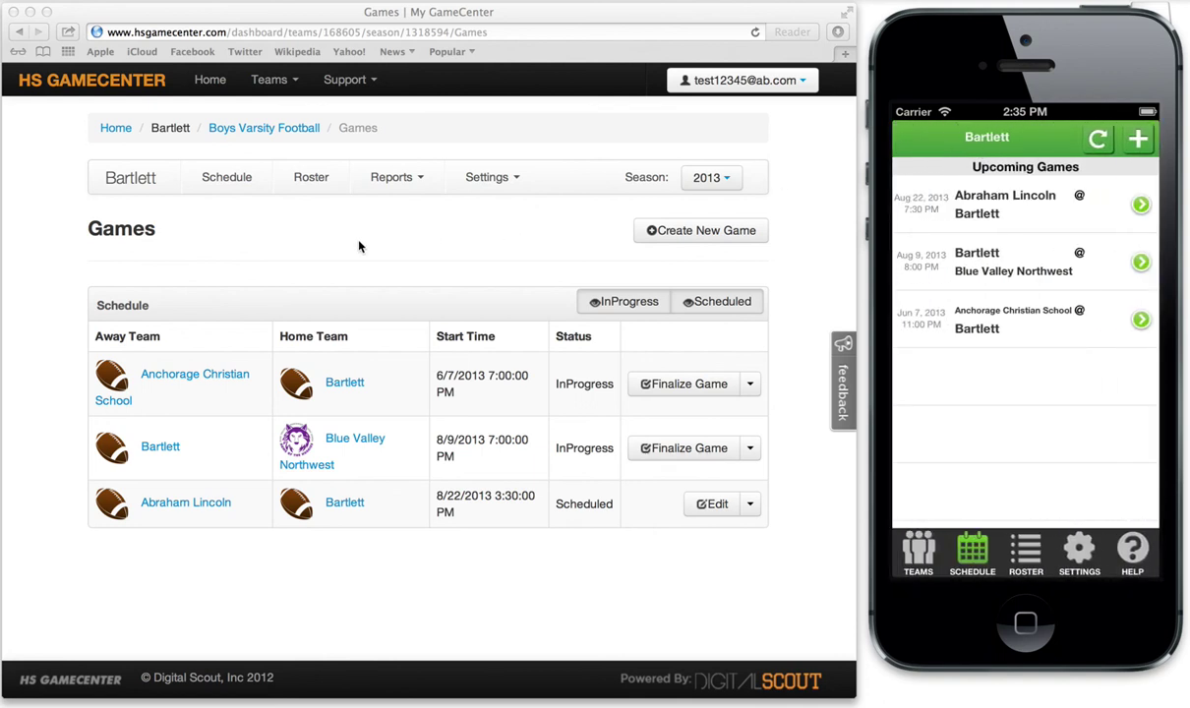